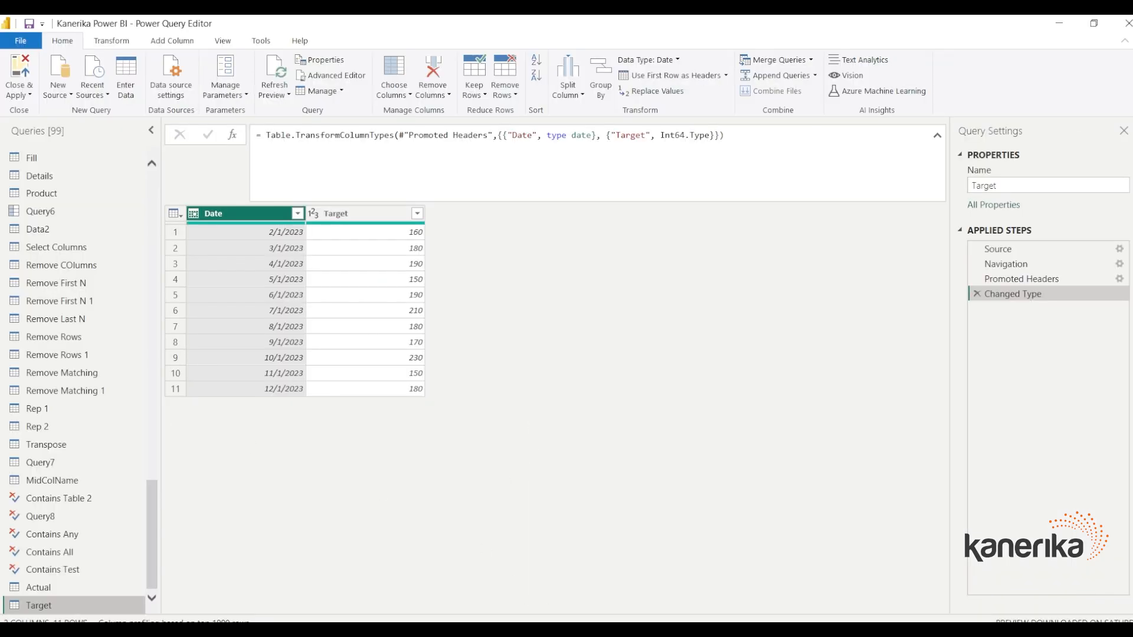
- Switch to the Power BI Desktop report window and open the data source settings for the current file
click(501, 633)
click(458, 608)
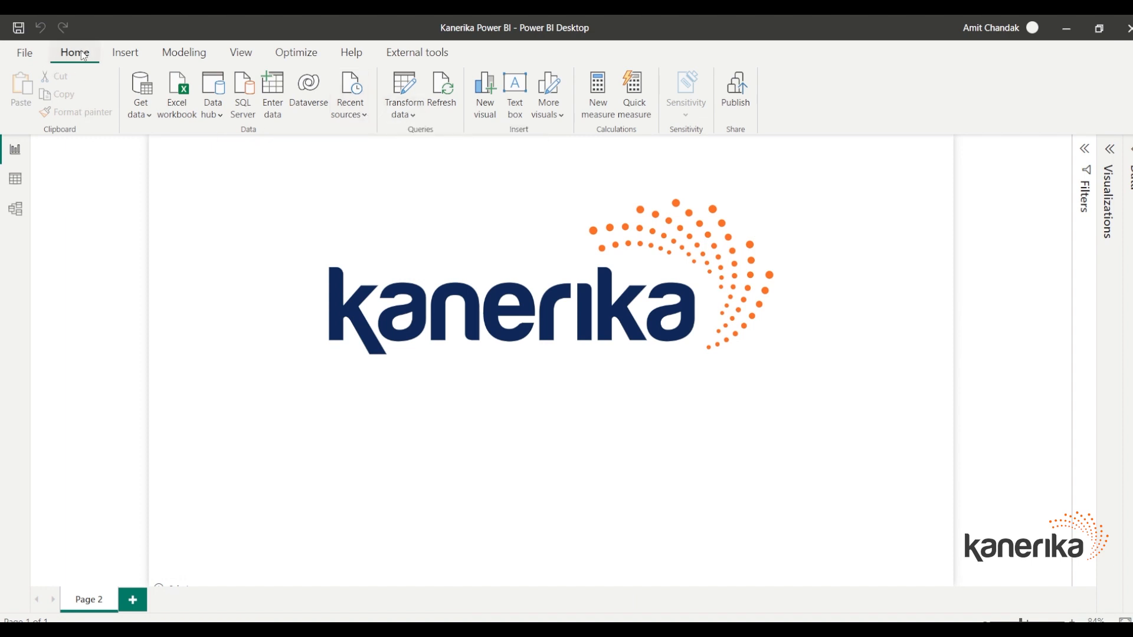
click(409, 115)
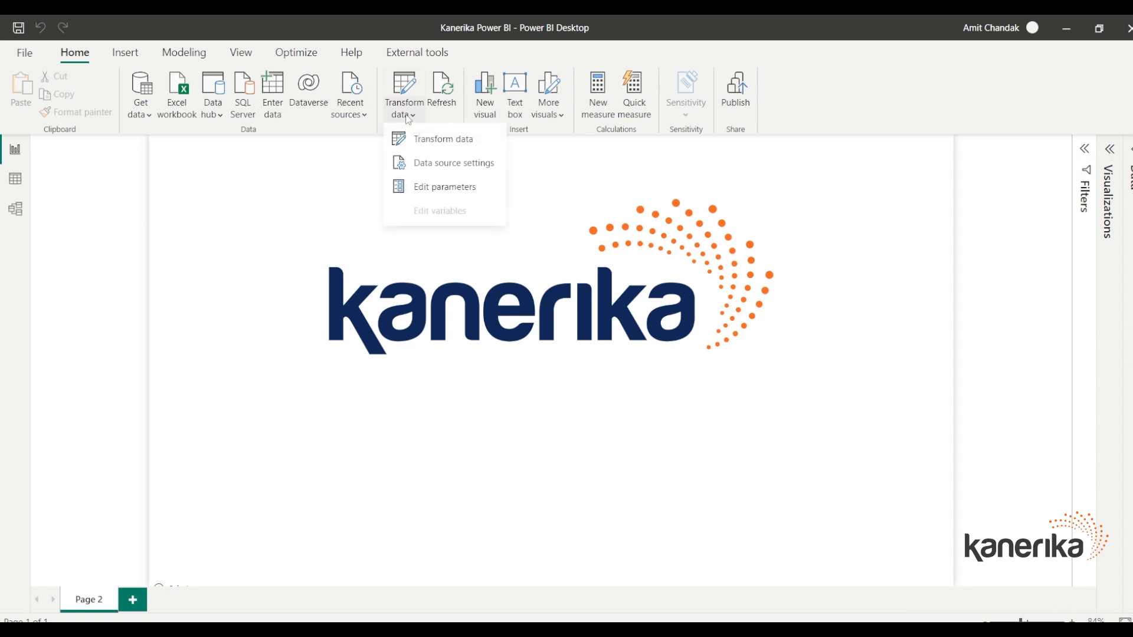
click(426, 166)
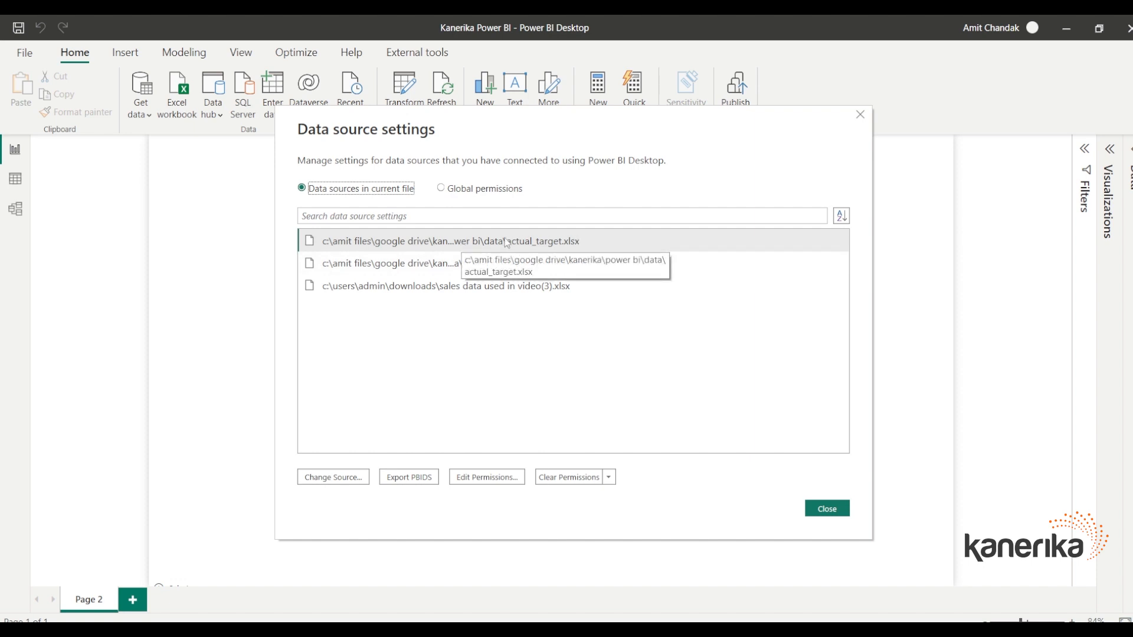
- Examine the change-source options for actual_target.xlsx, including file types, advanced path parts and path parameter choices, and close the settings without saving
click(335, 477)
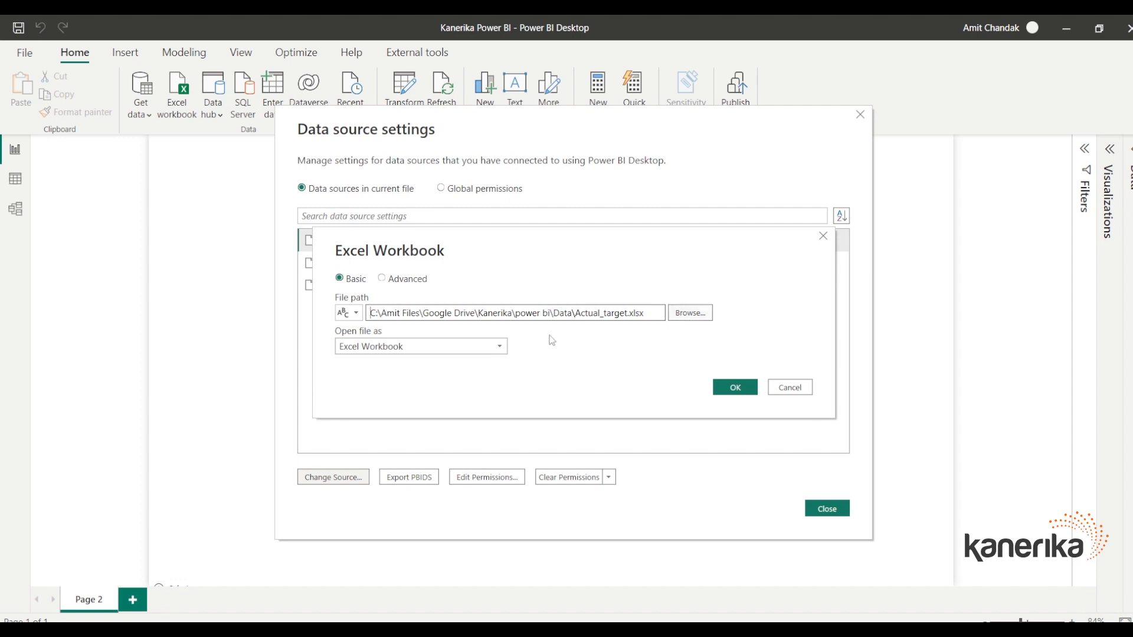
click(486, 348)
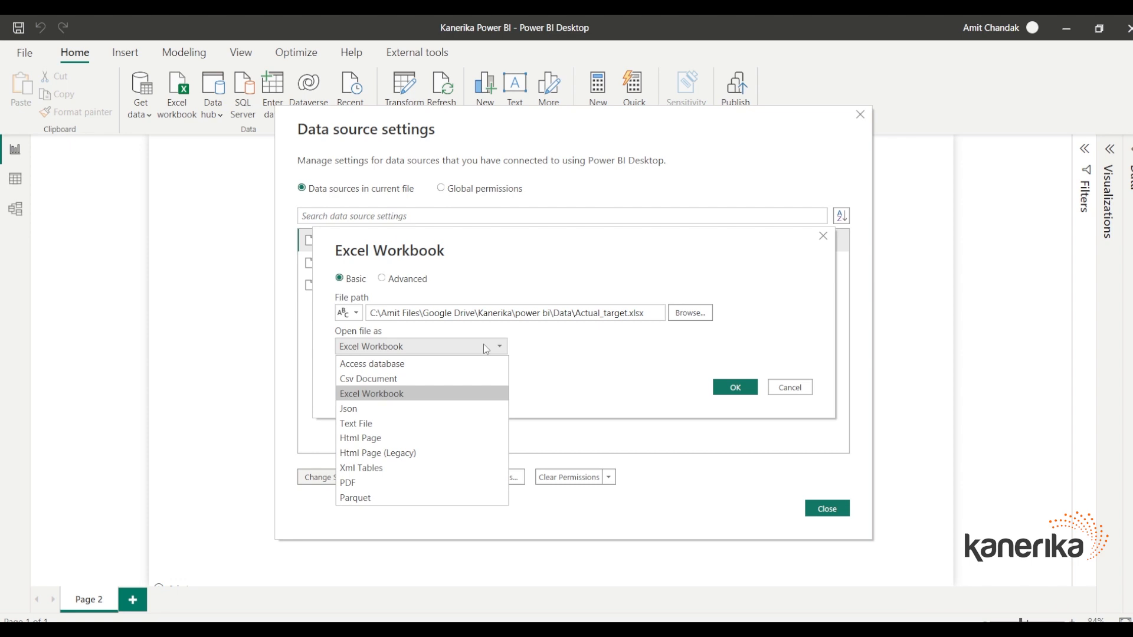
click(619, 353)
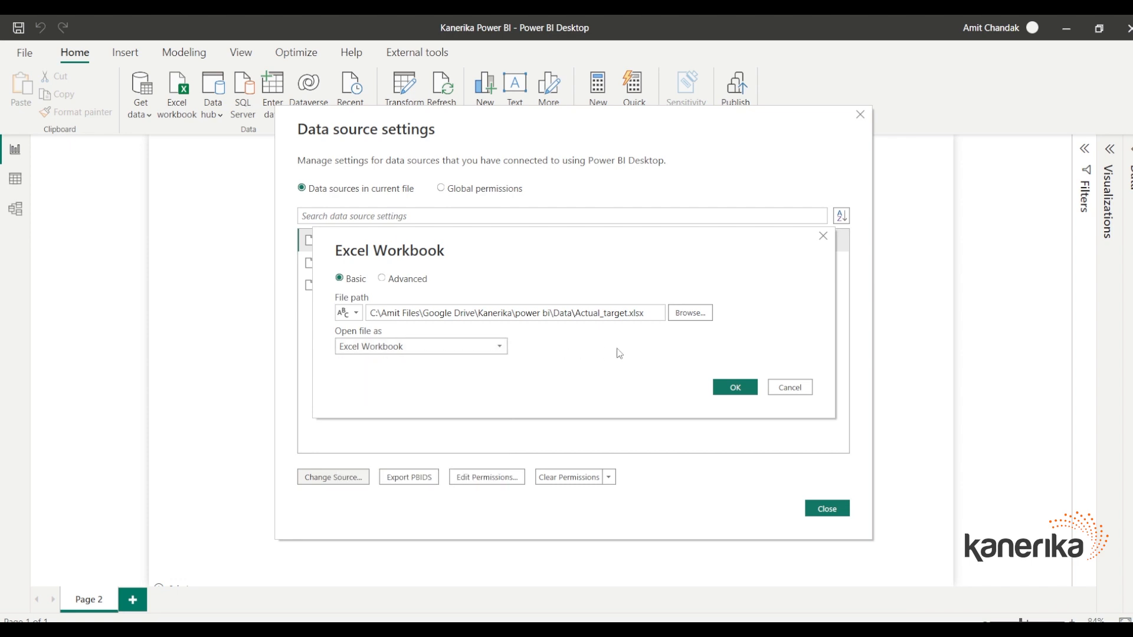
click(383, 279)
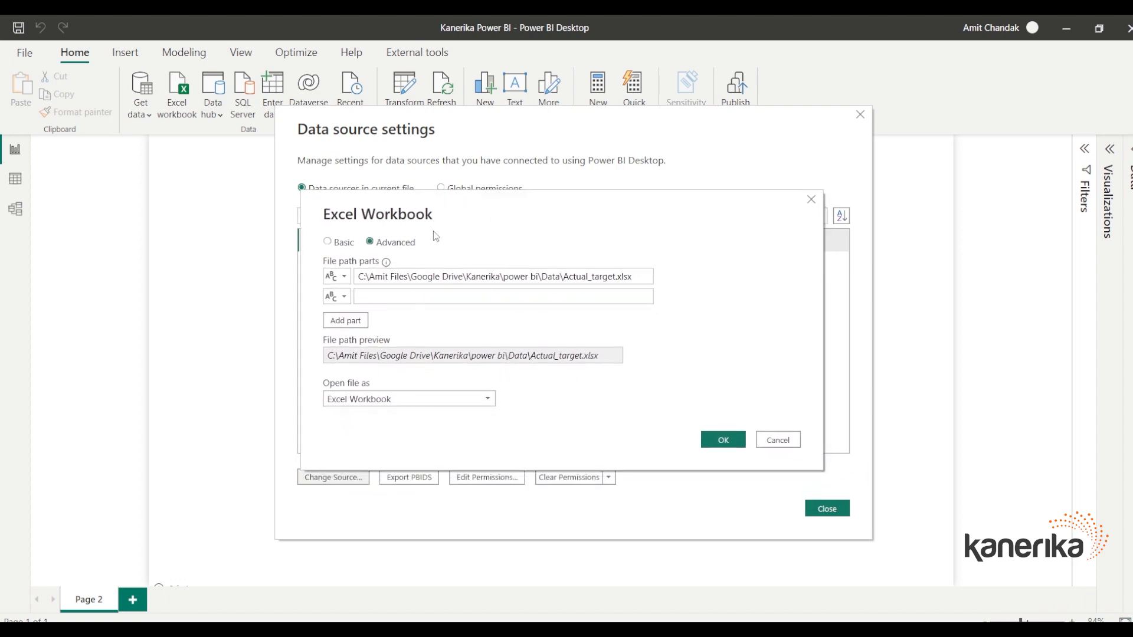
click(341, 243)
click(340, 278)
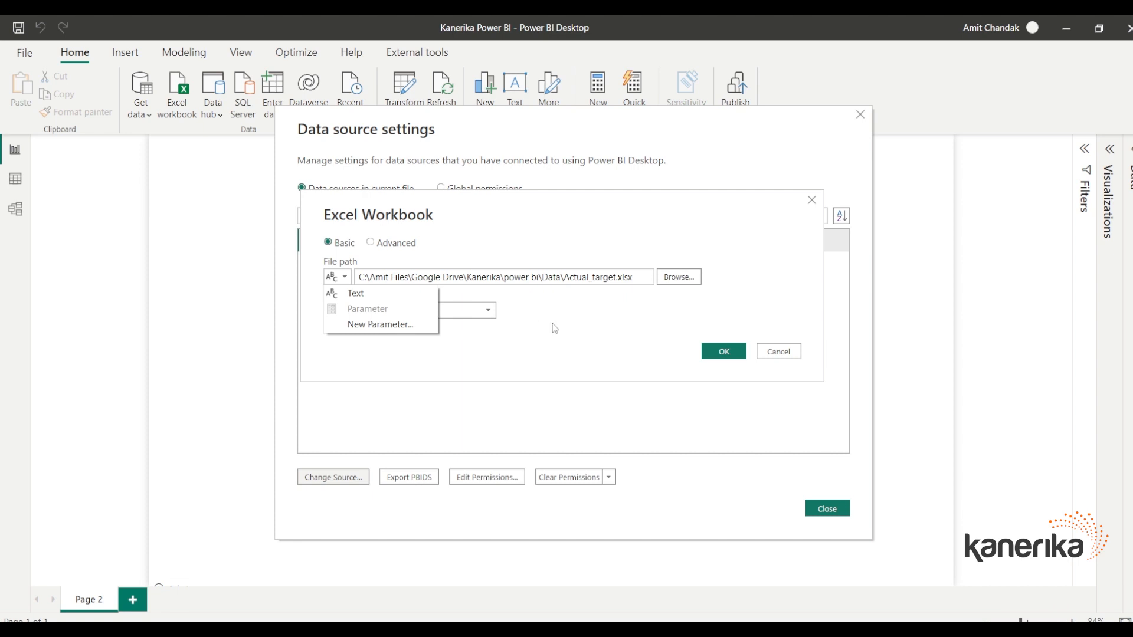
click(590, 328)
click(779, 352)
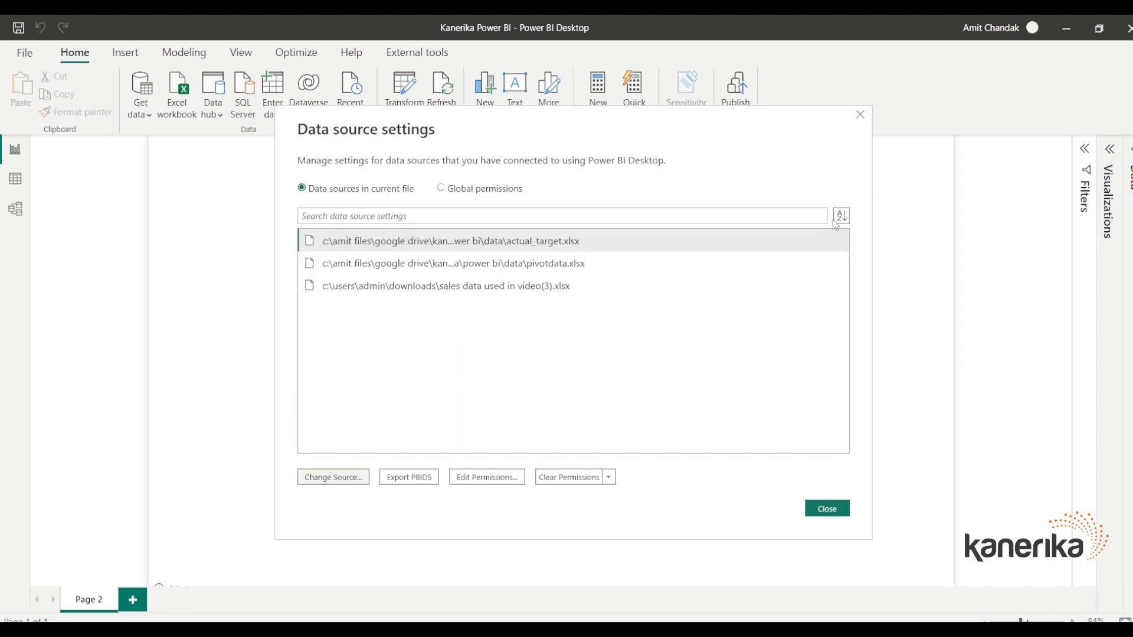
click(856, 116)
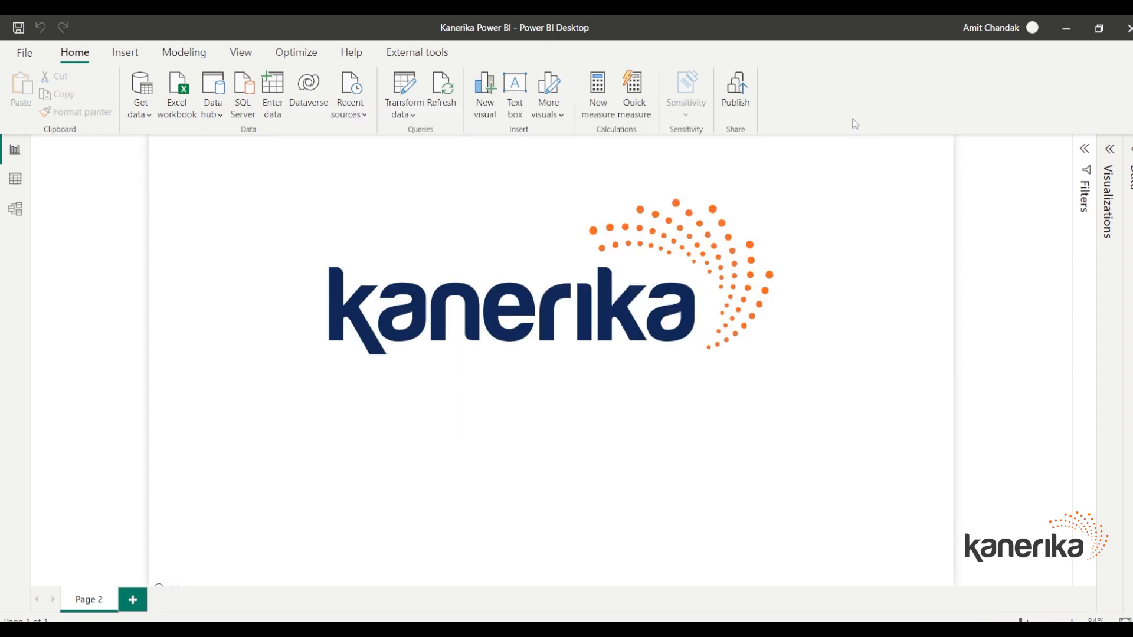
click(25, 53)
click(42, 285)
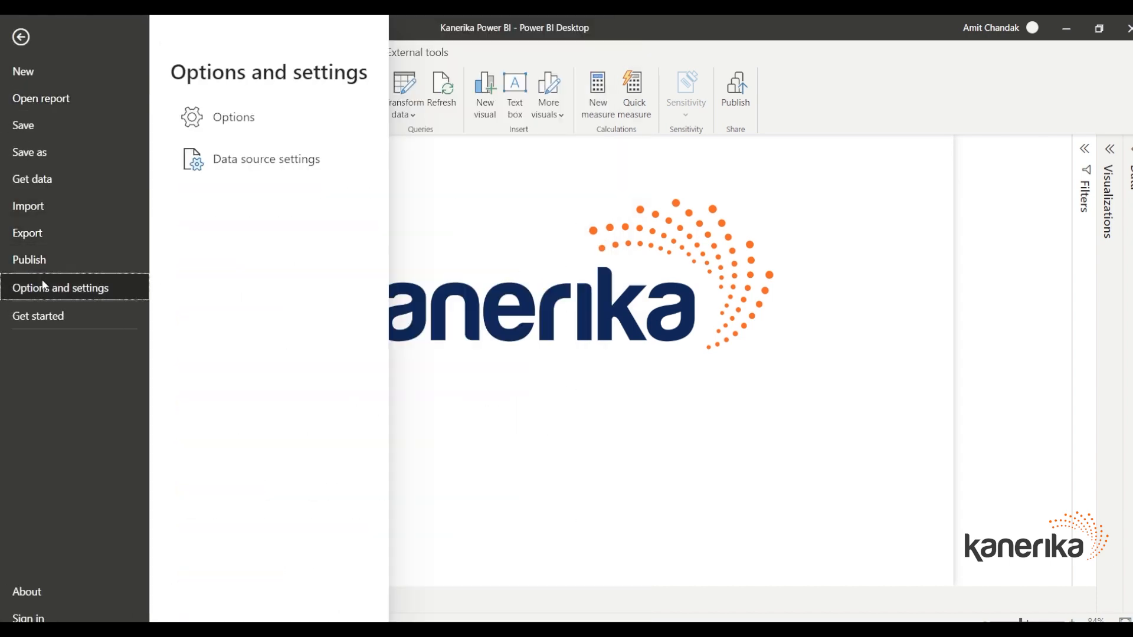
key(Escape)
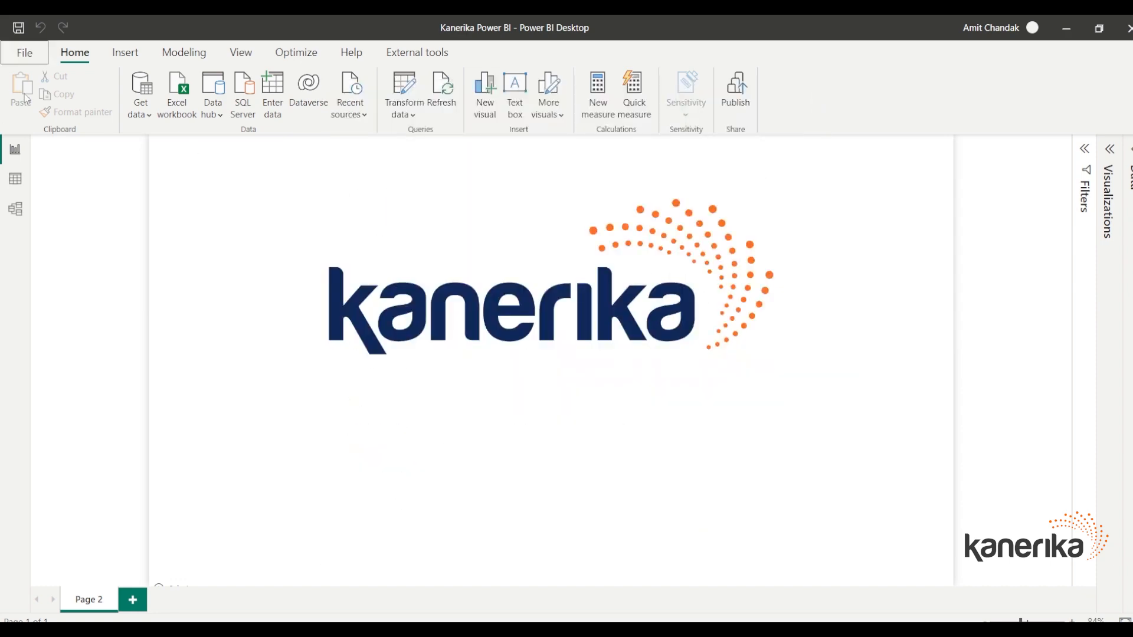
- Review the global permissions list in the data source settings, return to the current file's sources and close the dialog
click(24, 53)
click(61, 288)
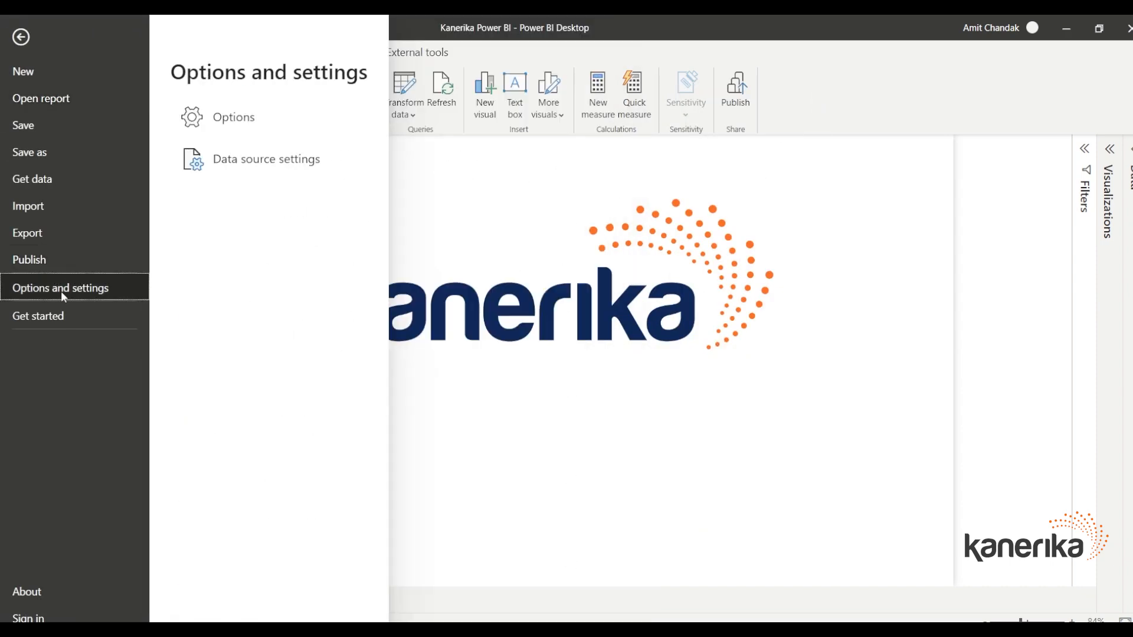
click(238, 164)
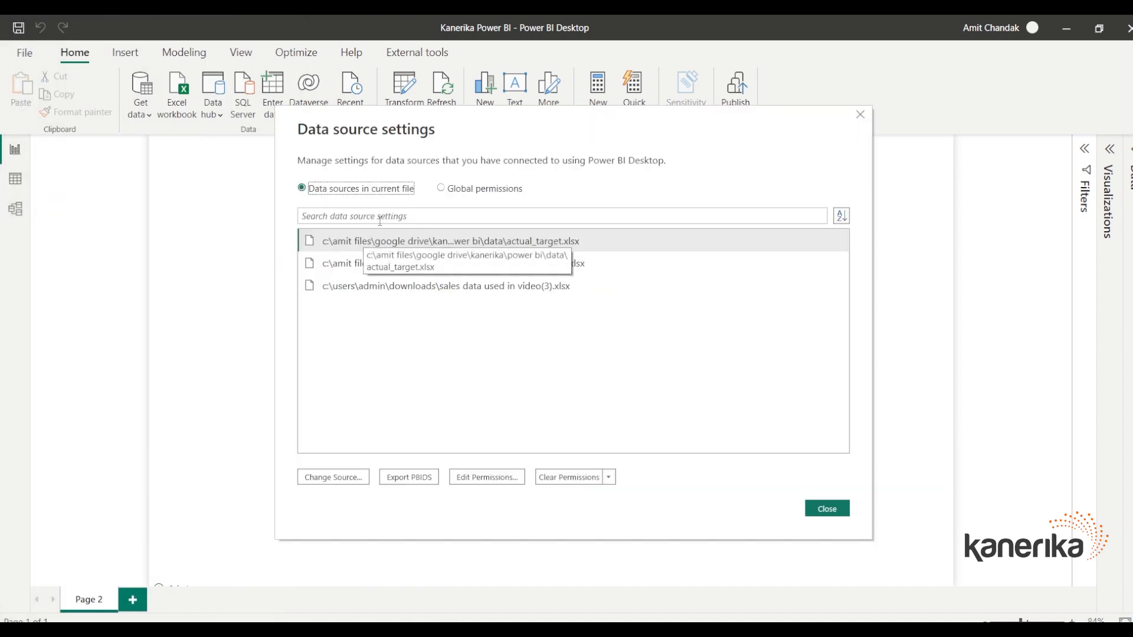
click(451, 190)
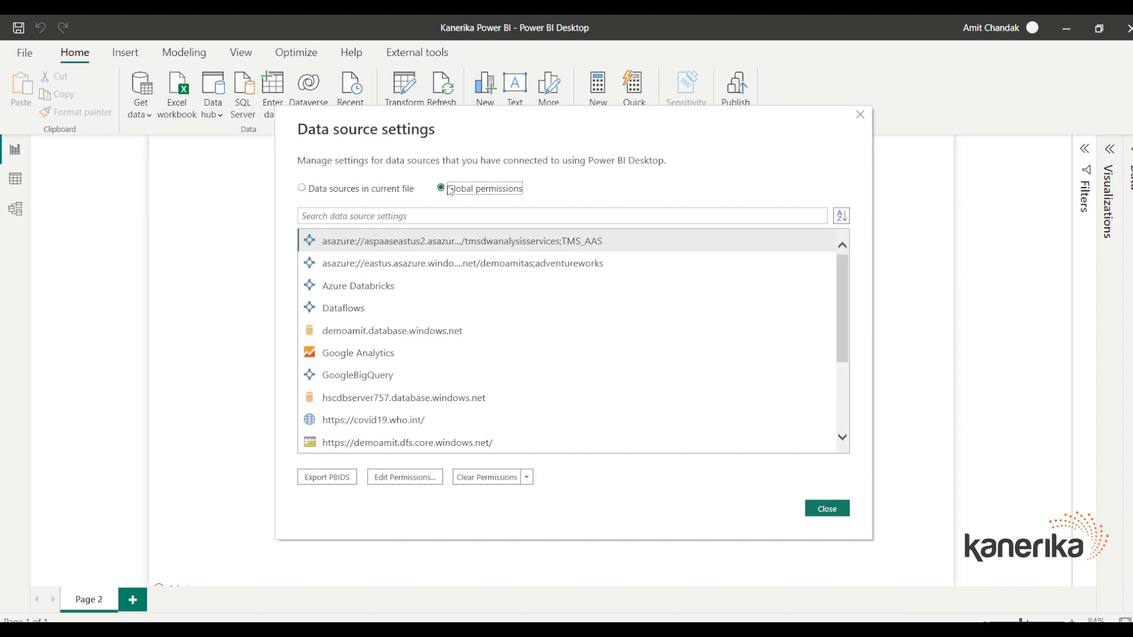
scroll(417, 296, down, 5)
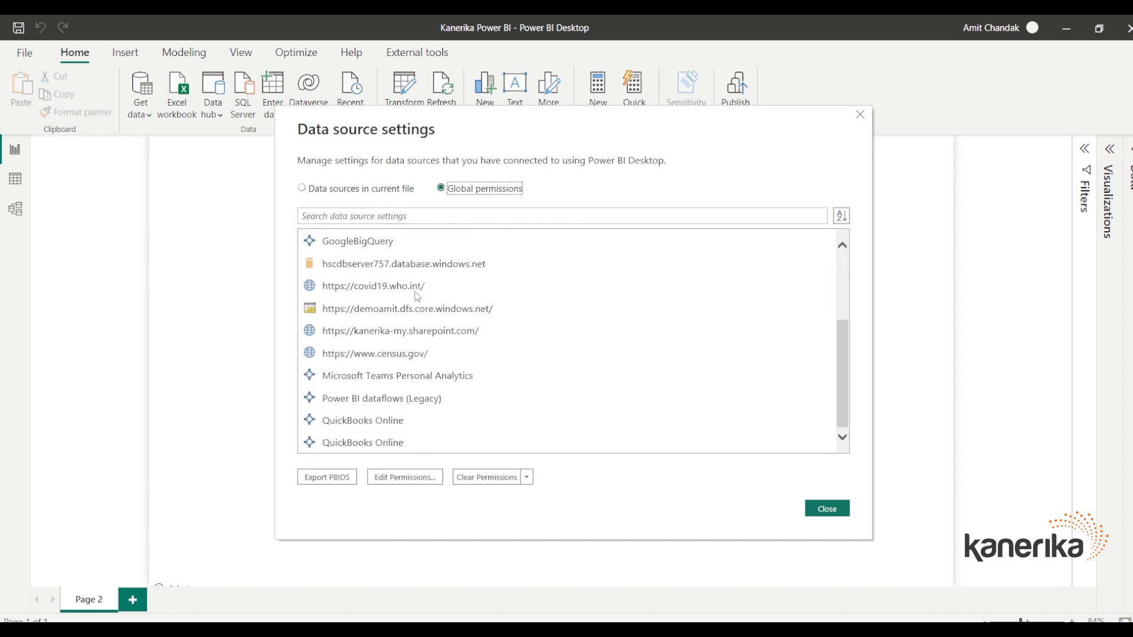
scroll(418, 296, up, 3)
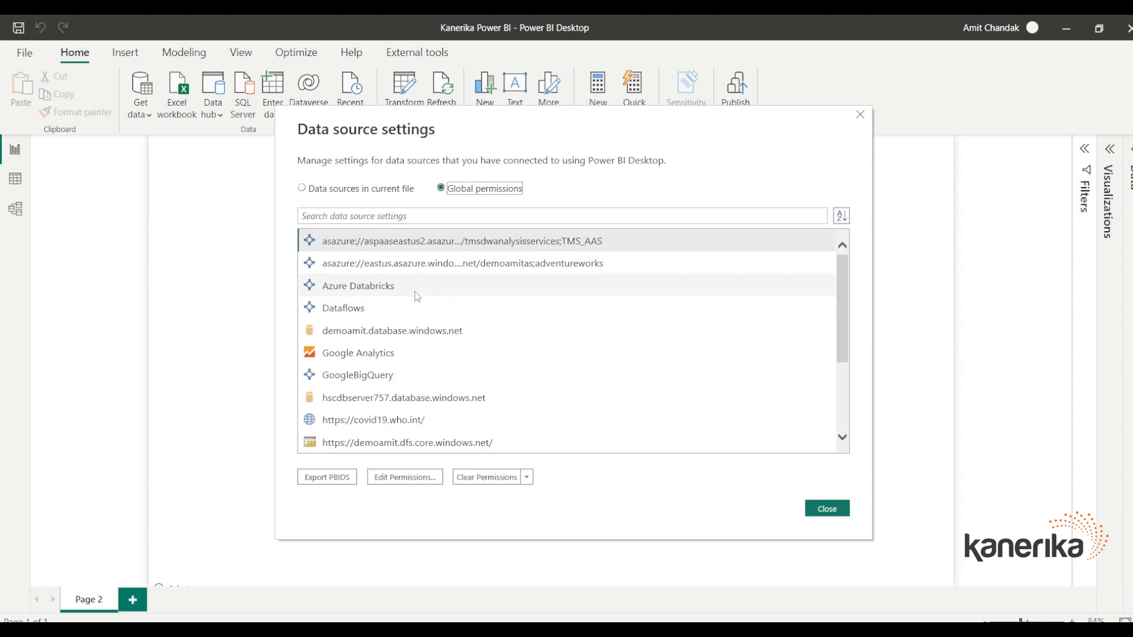
click(324, 191)
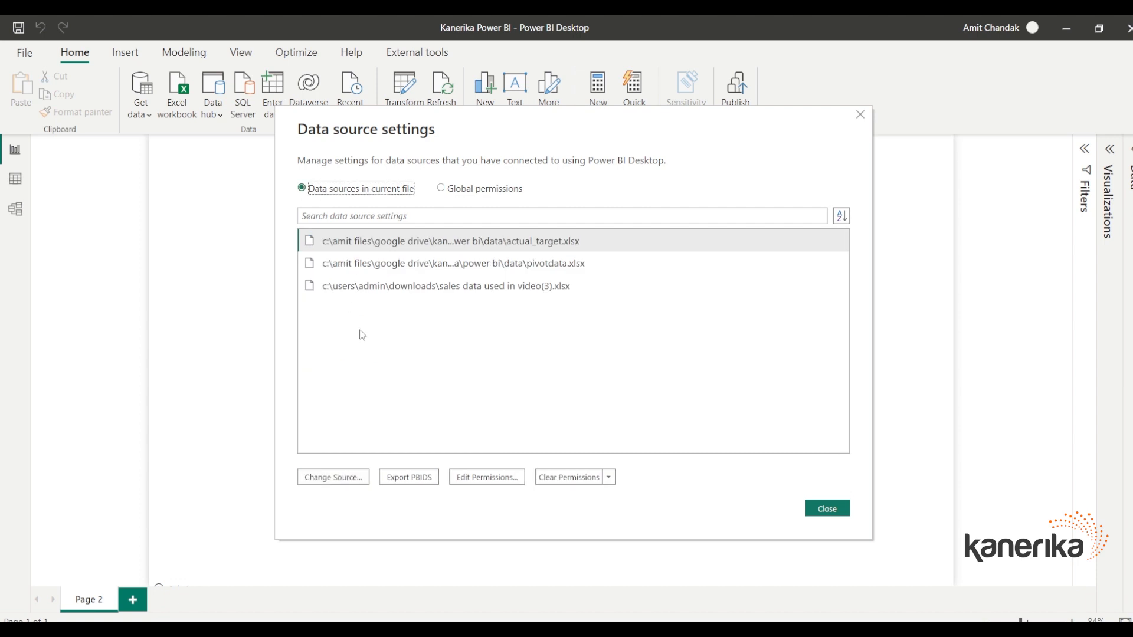
click(826, 509)
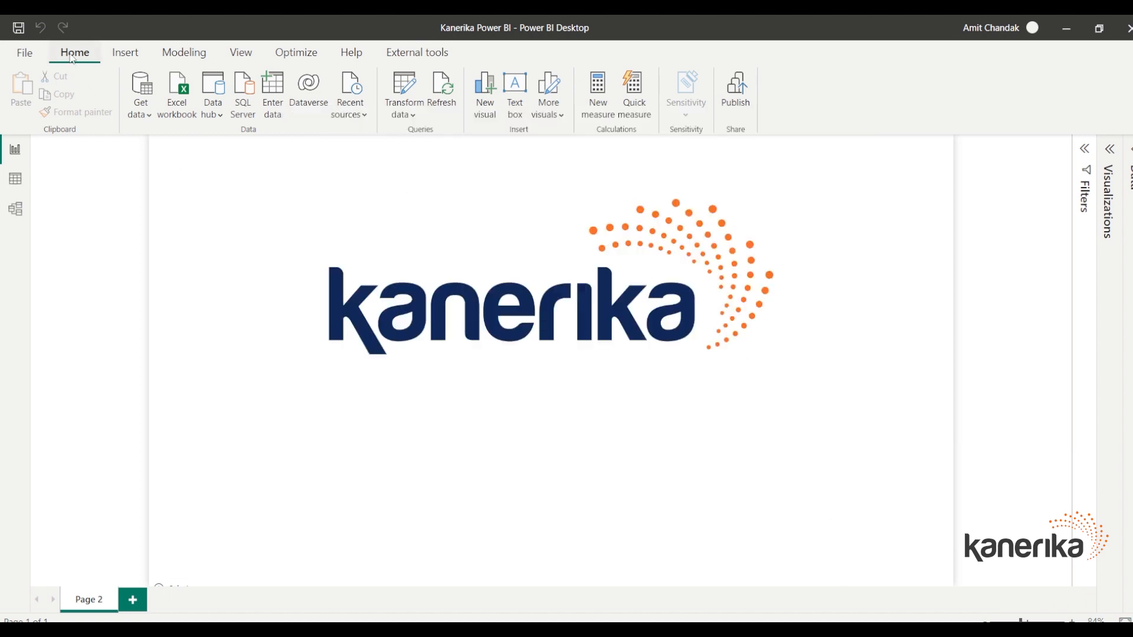
click(413, 113)
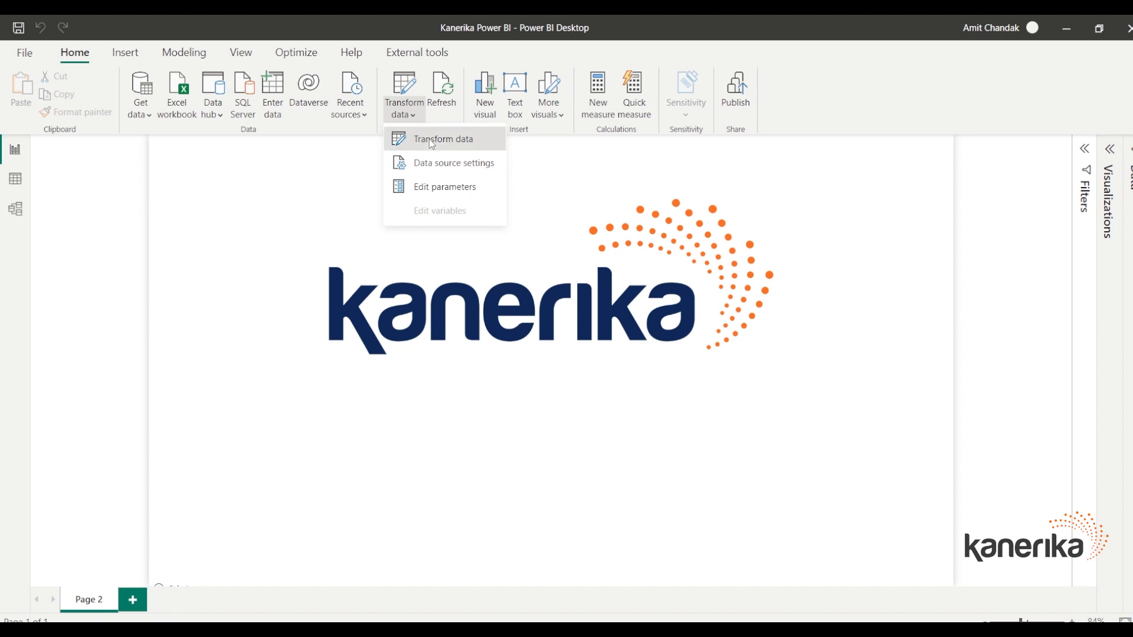
click(431, 140)
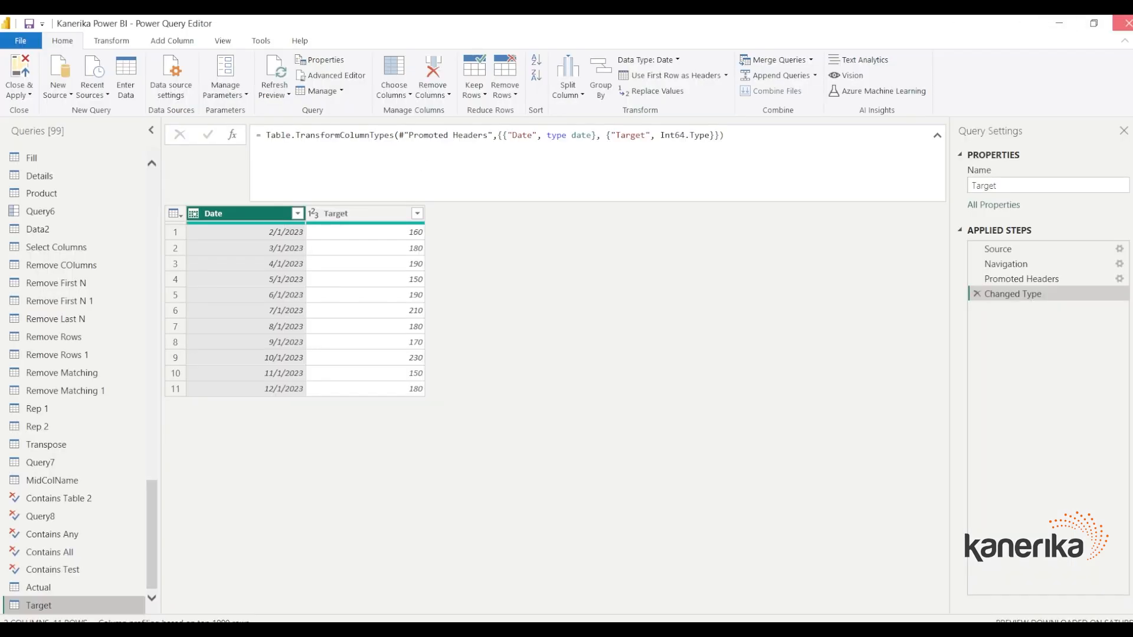
click(1124, 22)
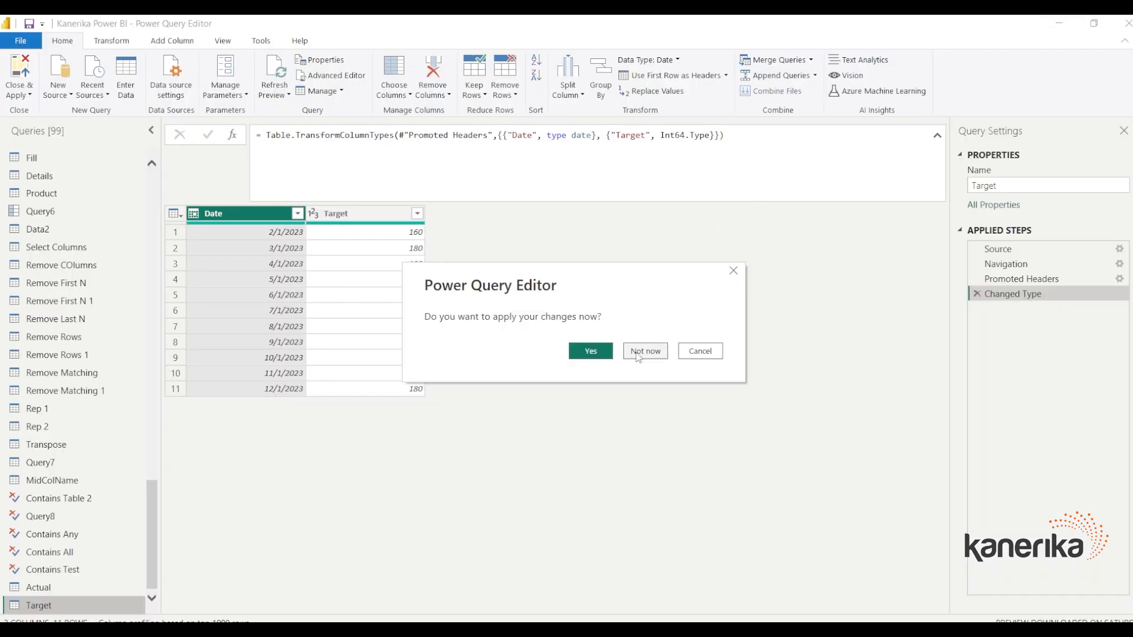
click(639, 355)
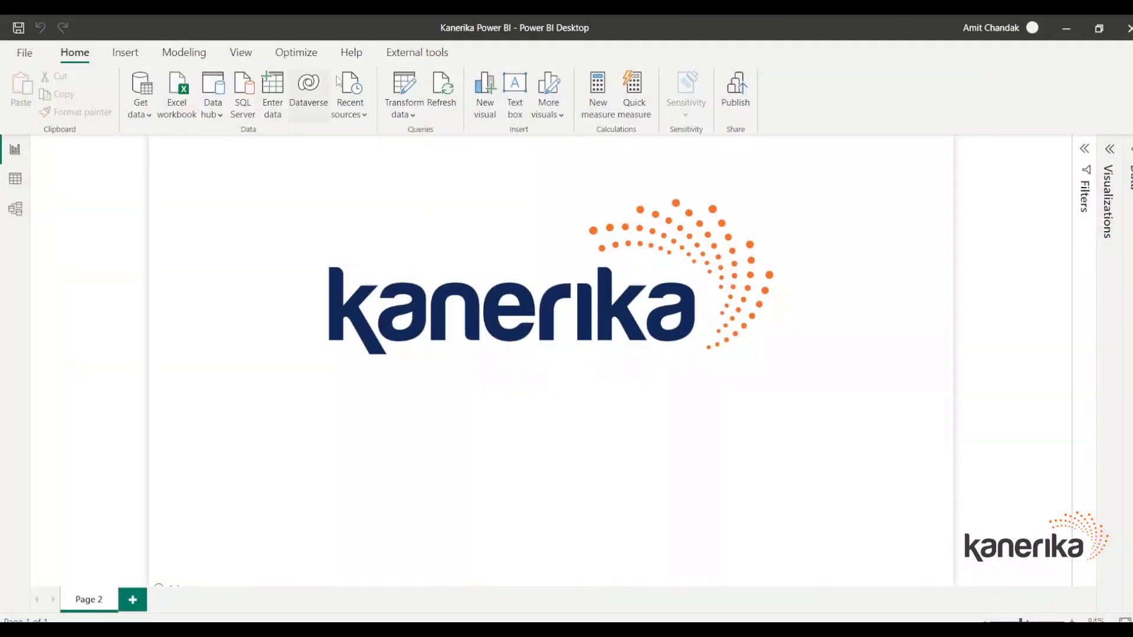
- Open the Power Query Editor and select the Target query
click(400, 116)
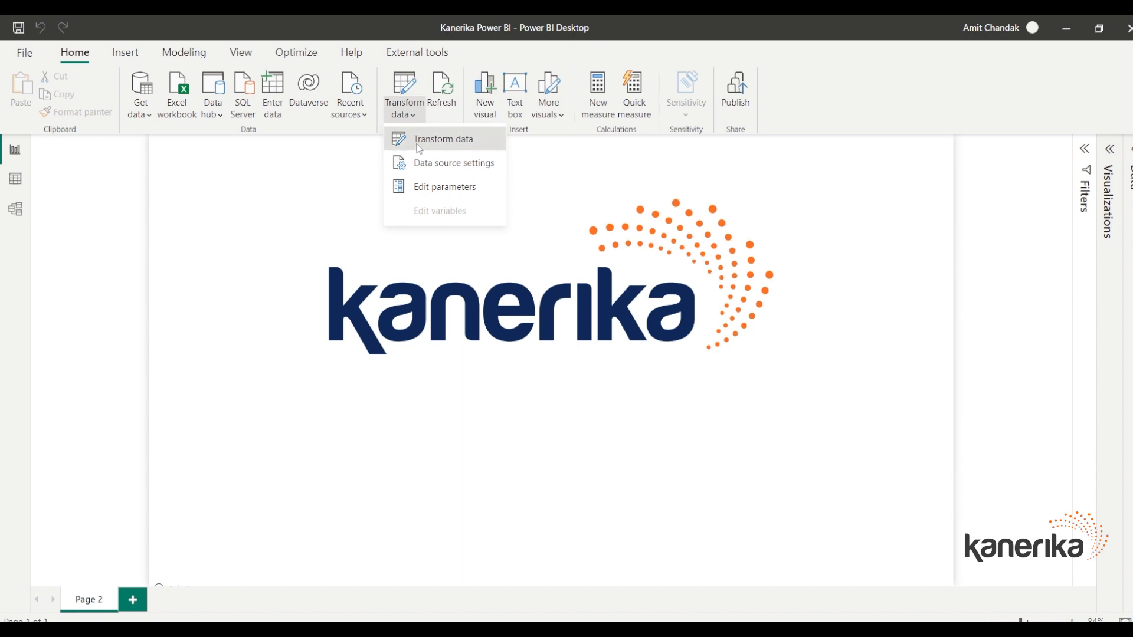
click(418, 141)
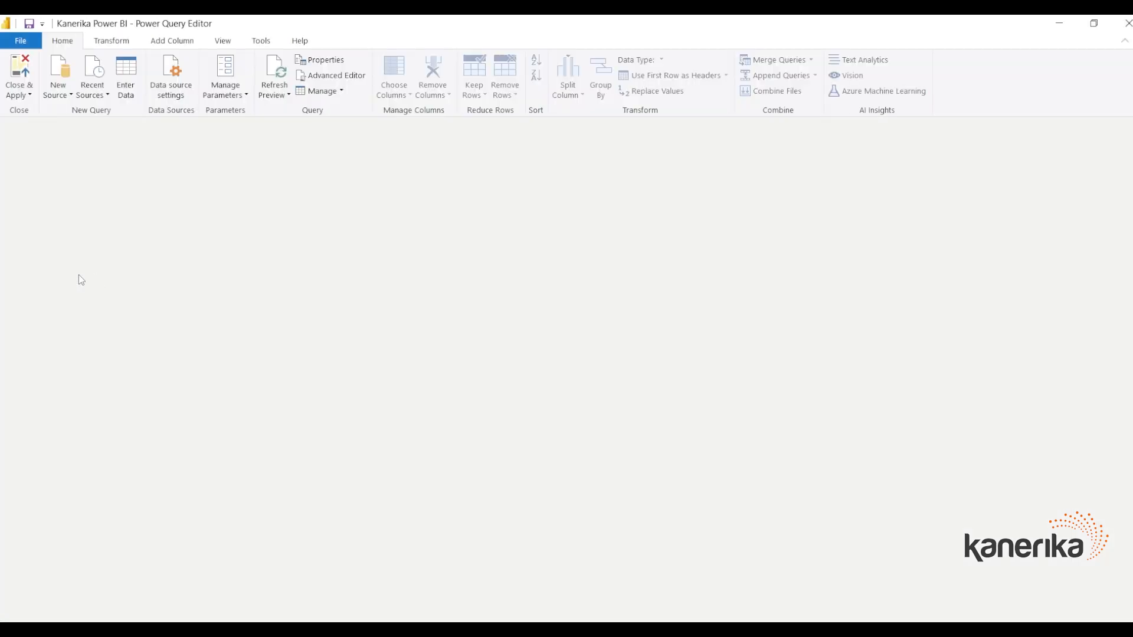
scroll(77, 271, down, 15)
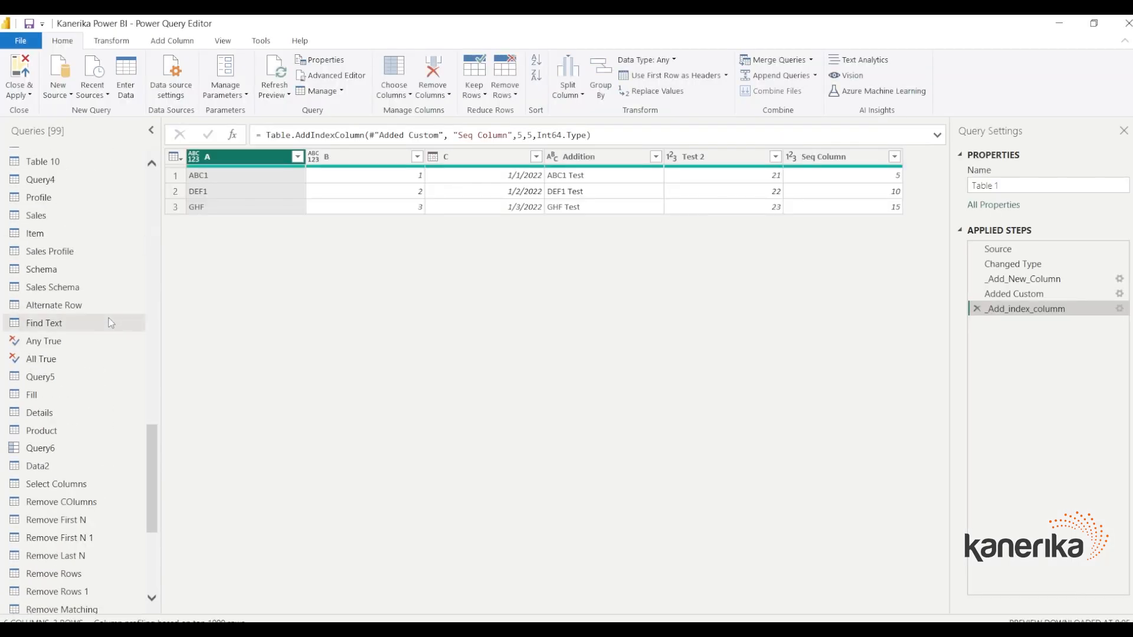
scroll(110, 322, down, 5)
click(48, 604)
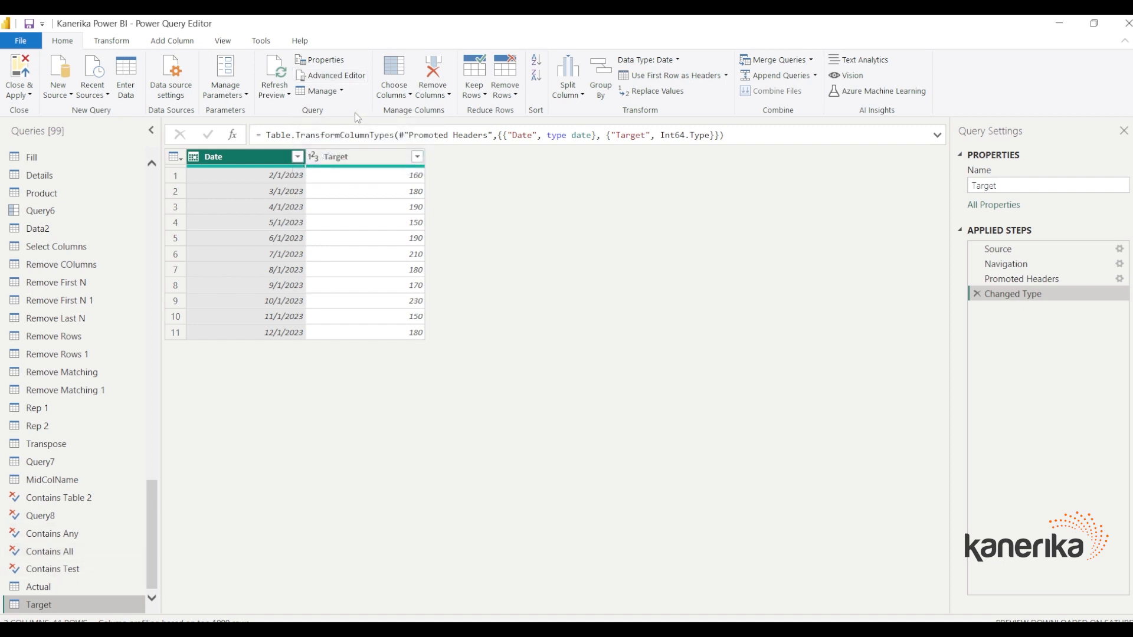
- Examine the Target query's M code in the Advanced Editor, especially the Actual_target.xlsx source path, and close it without editing
click(326, 78)
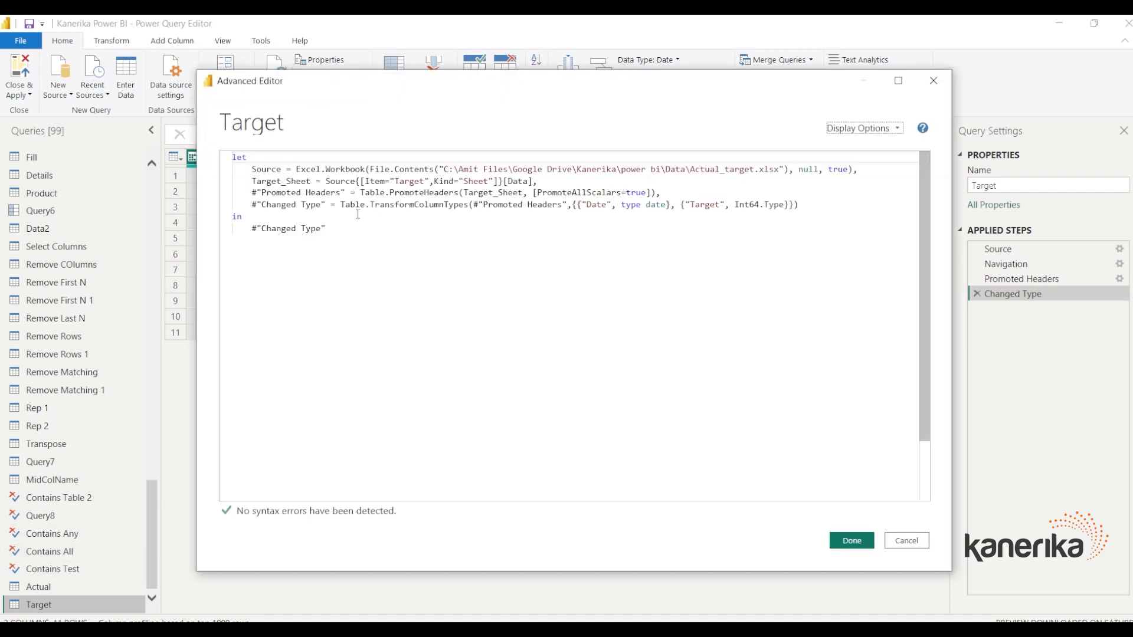
drag(443, 170, 779, 169)
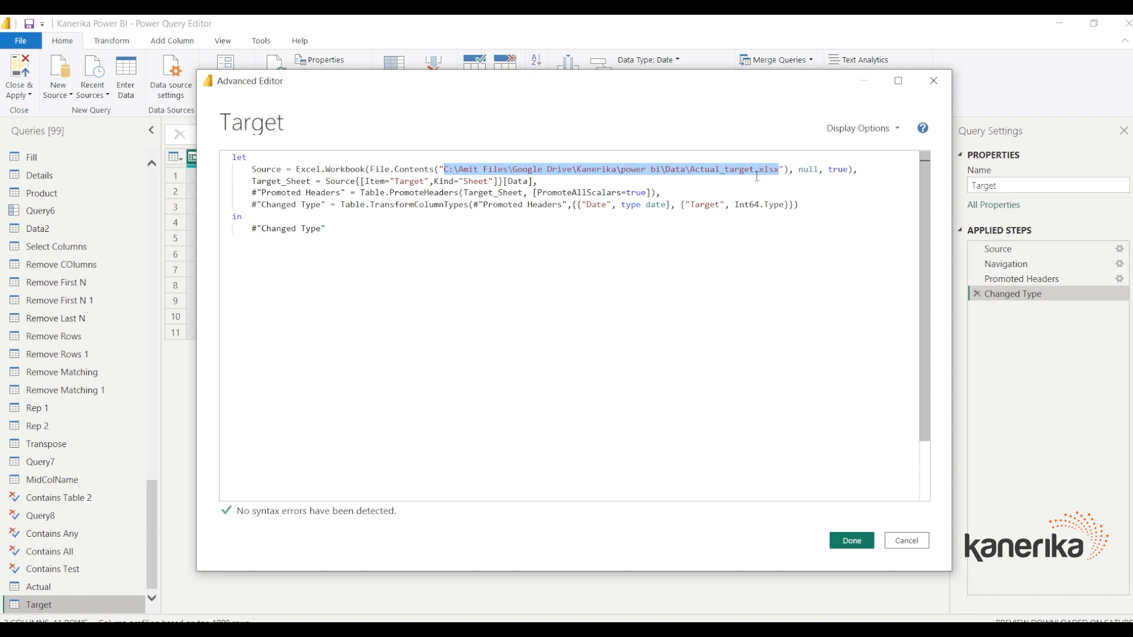
drag(249, 169, 237, 204)
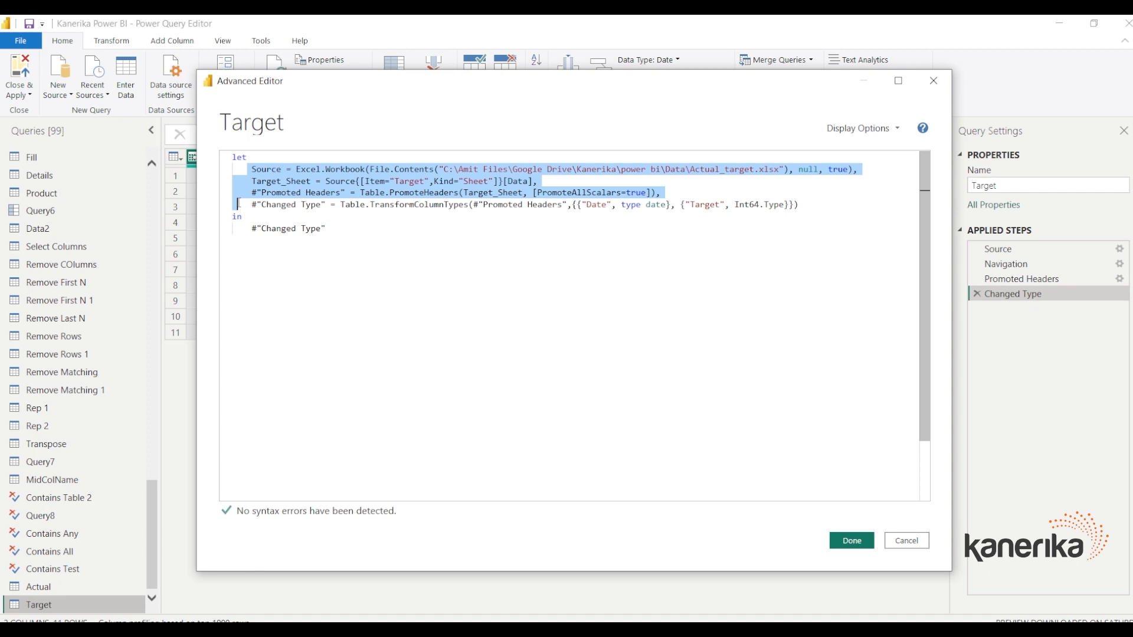
click(589, 215)
drag(780, 167, 444, 167)
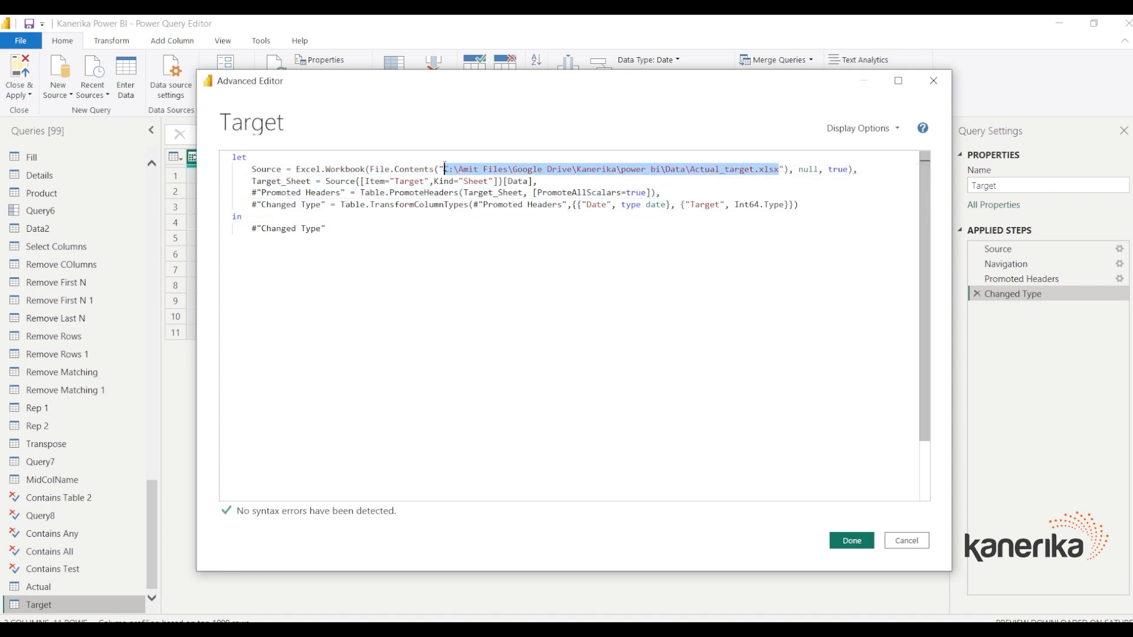
click(889, 538)
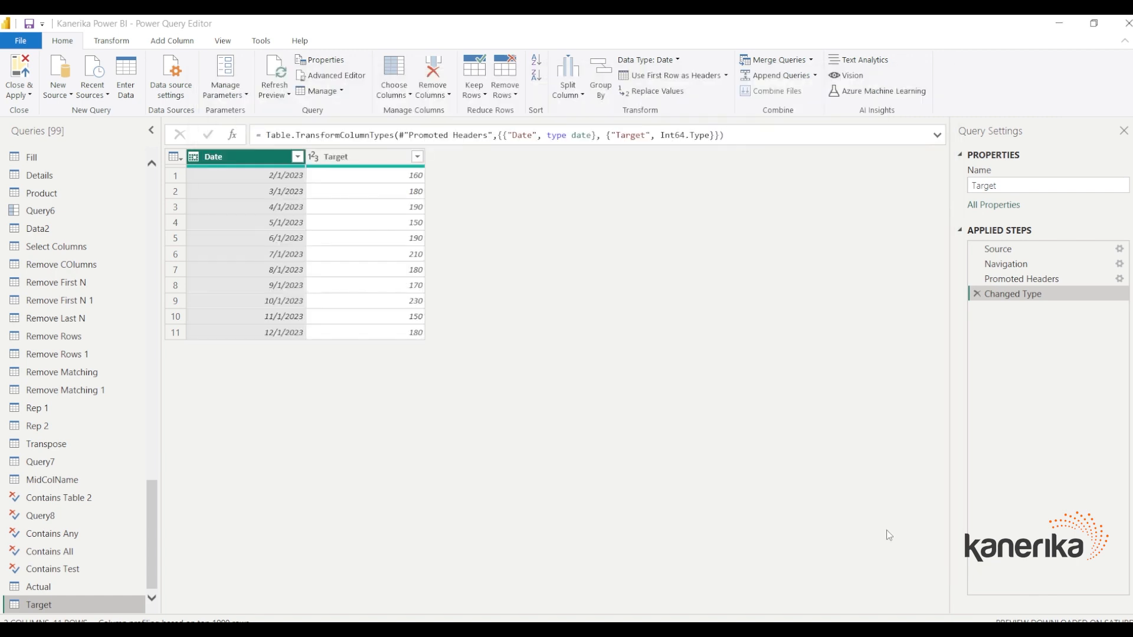
- Create a new query parameter and name it FileS
click(225, 90)
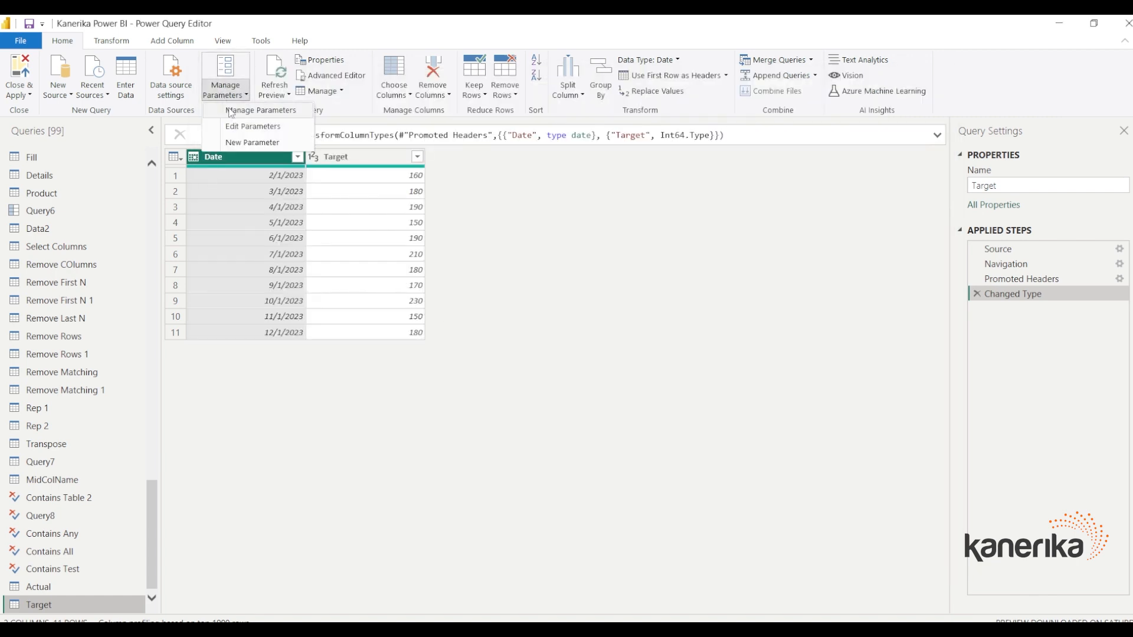
click(230, 111)
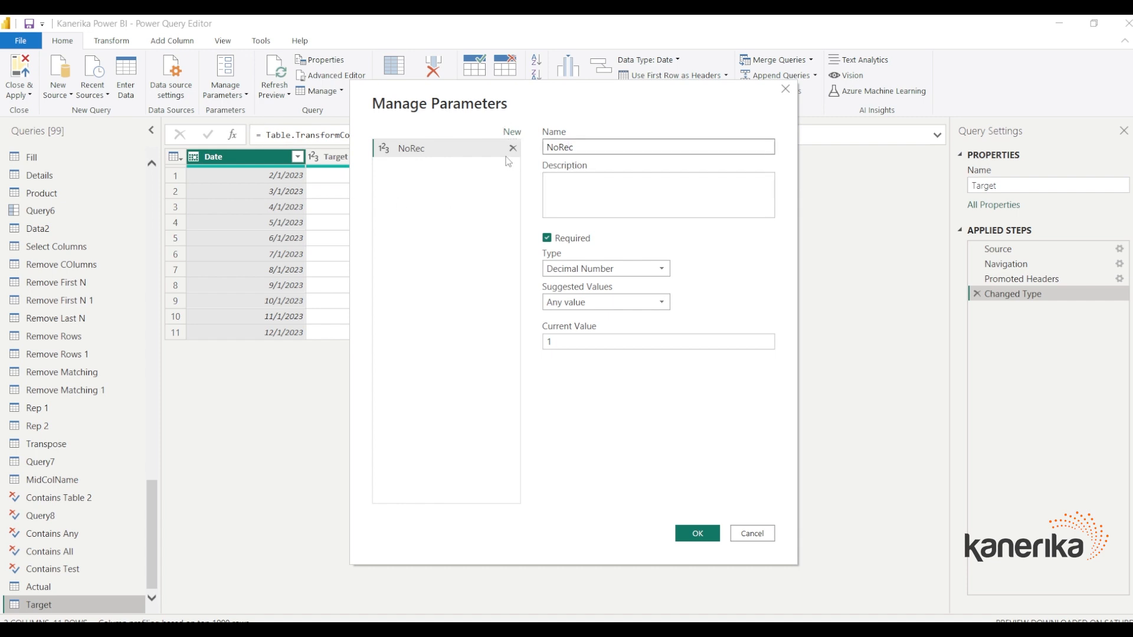
click(512, 132)
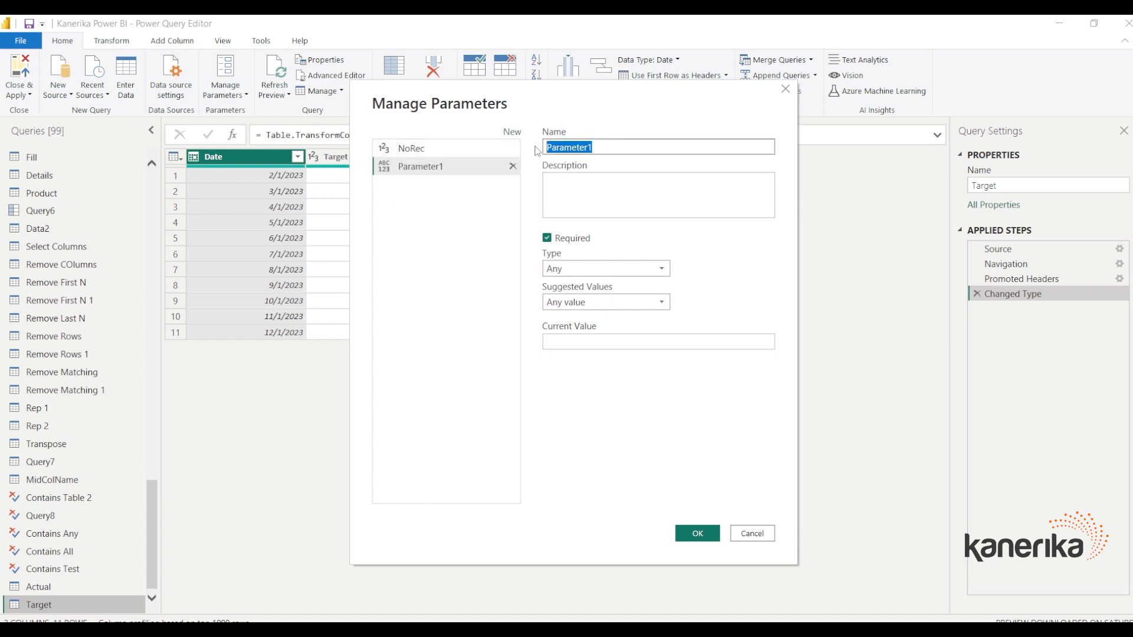
text(FileS)
click(573, 182)
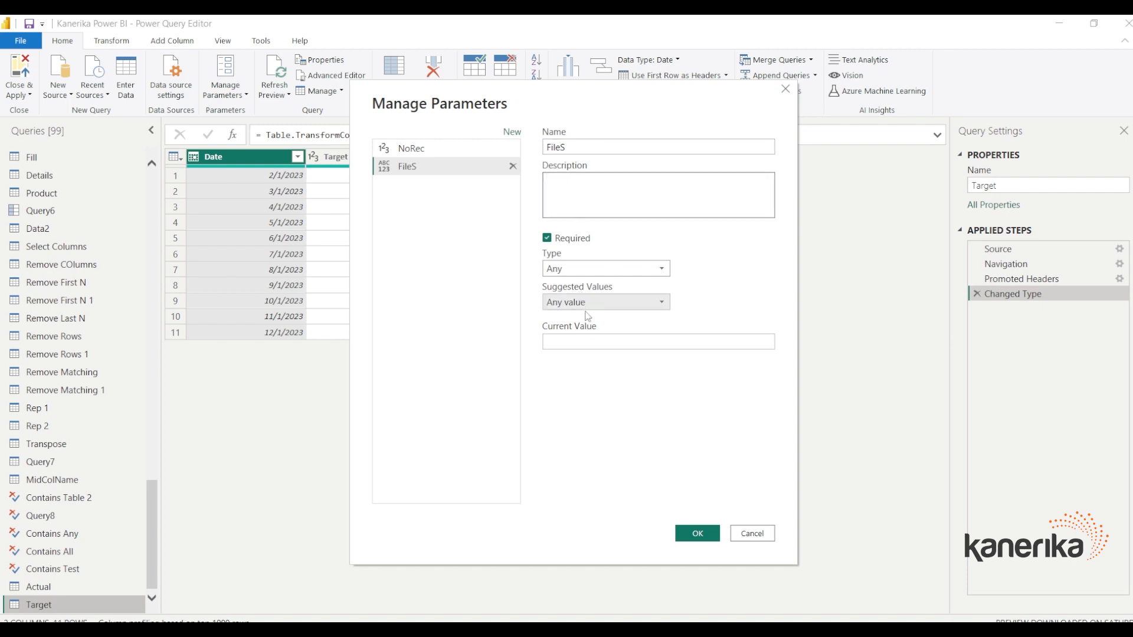
- Set the FileS parameter's type to Text and its current value to the full path of Actual_target.xlsx, then save it
click(581, 273)
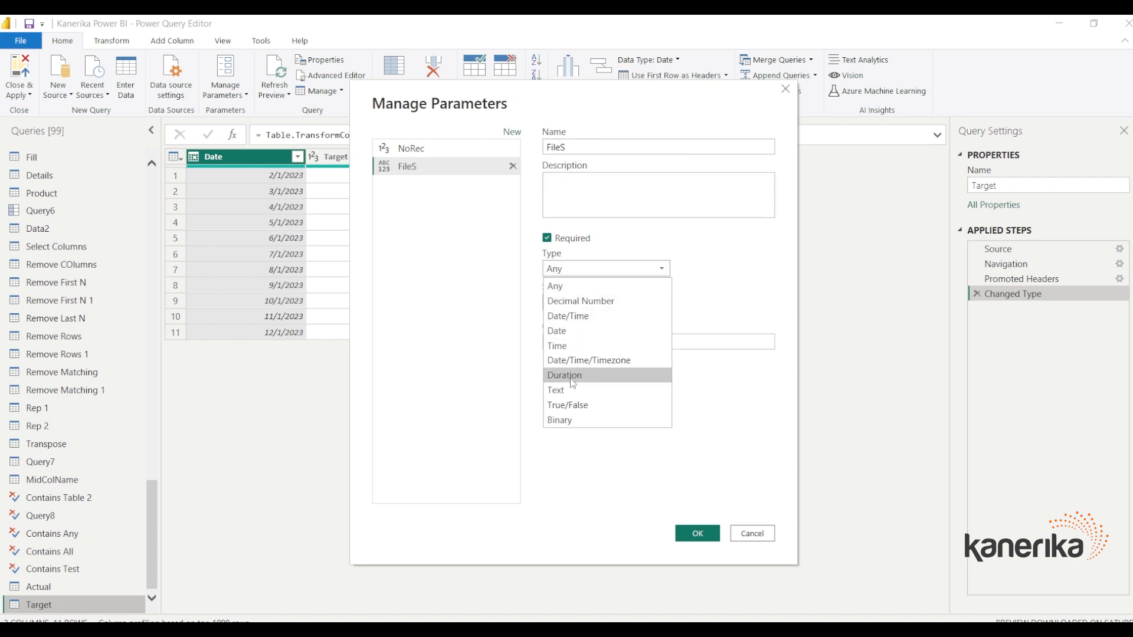
click(556, 390)
click(589, 341)
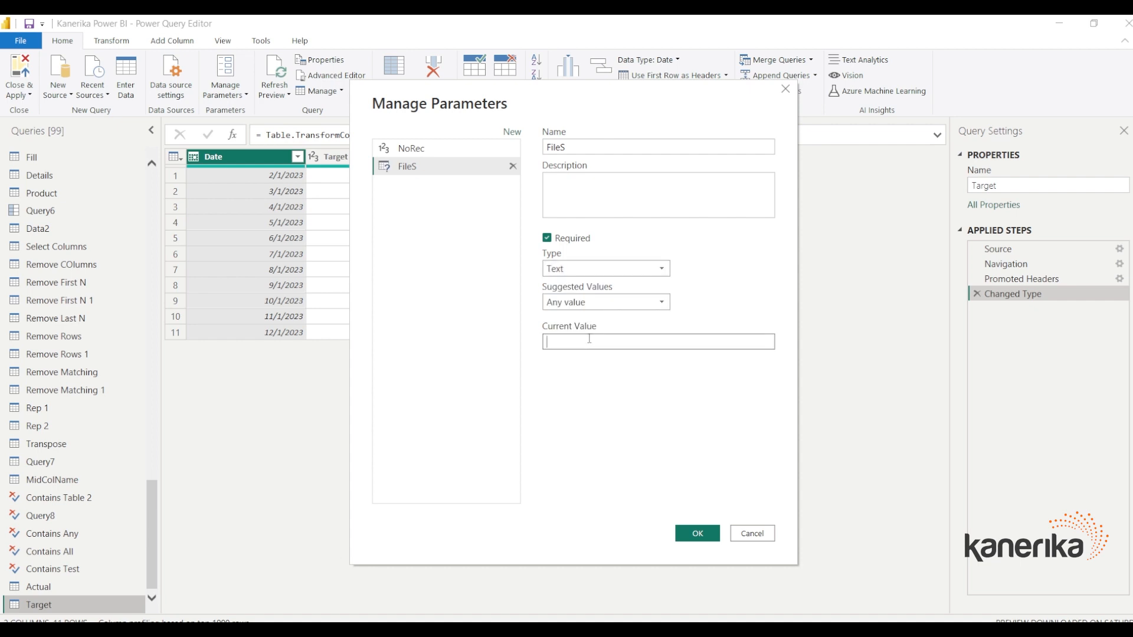
text(D:\Google Drive\Kanerika\Kanerika Youtube\Excel\Target.xlsx)
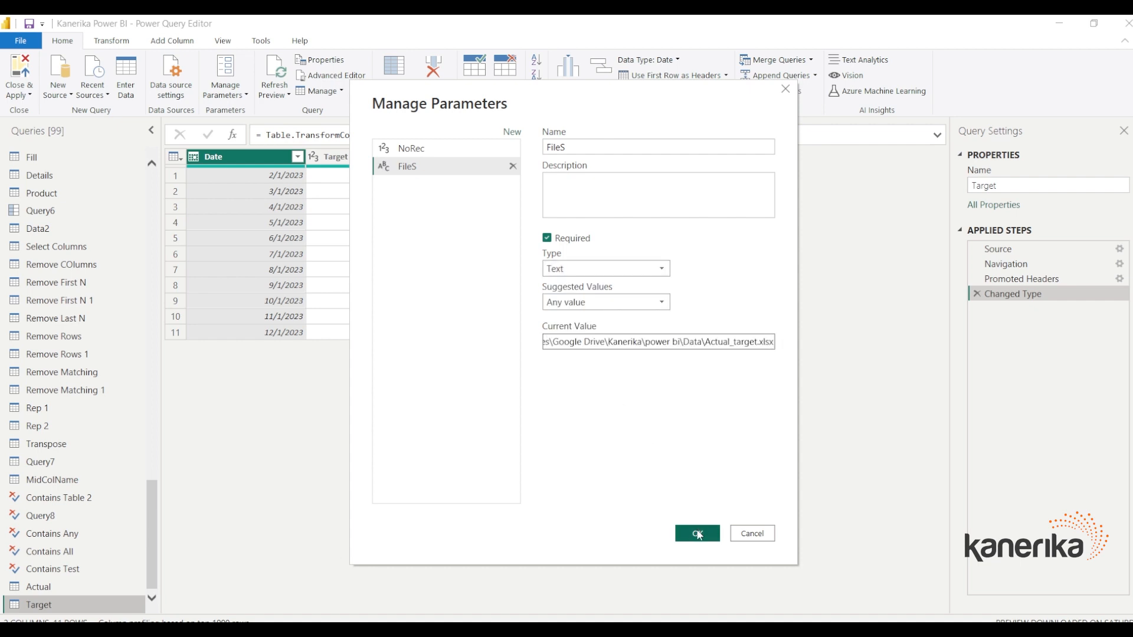
click(697, 532)
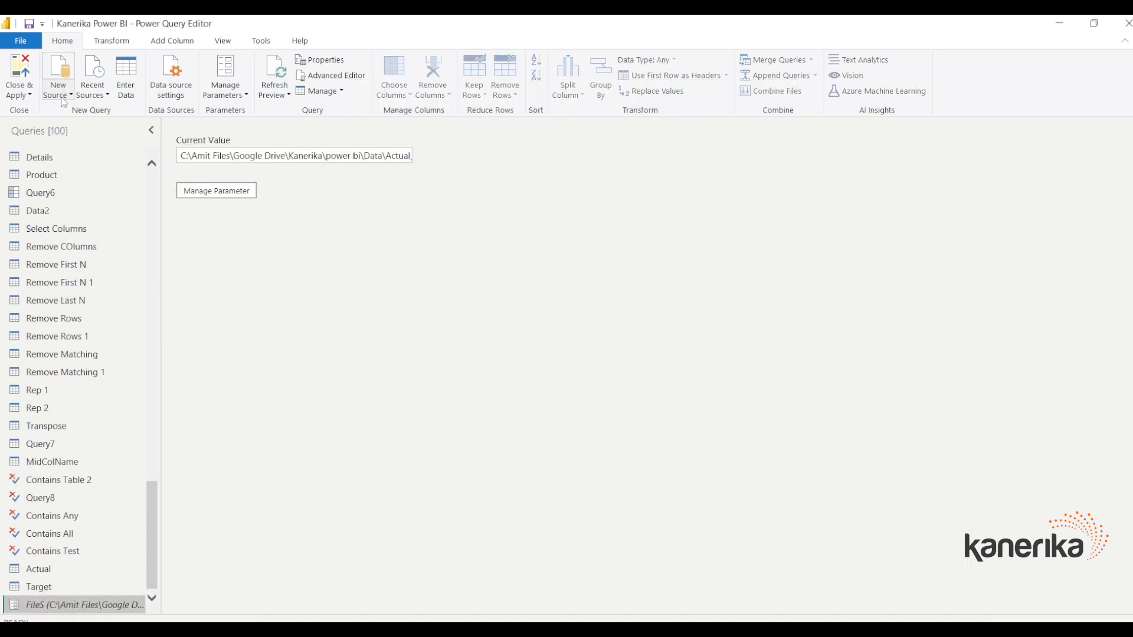
- Change the actual_target.xlsx data source so its file path uses the FileS parameter, and close the data source settings
click(172, 95)
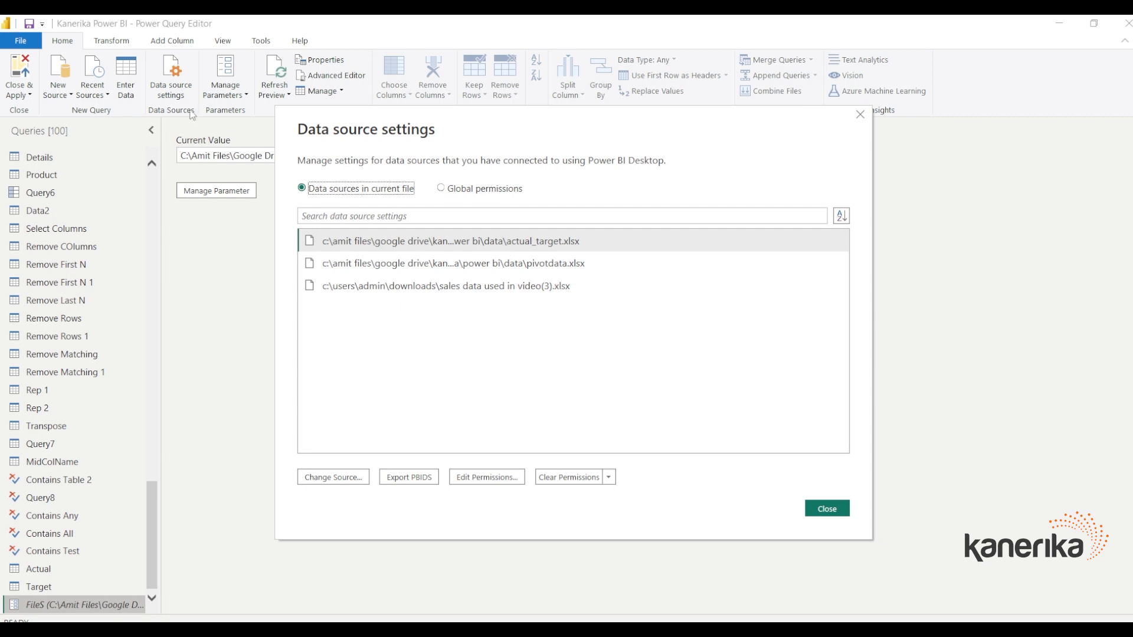
click(329, 246)
click(337, 475)
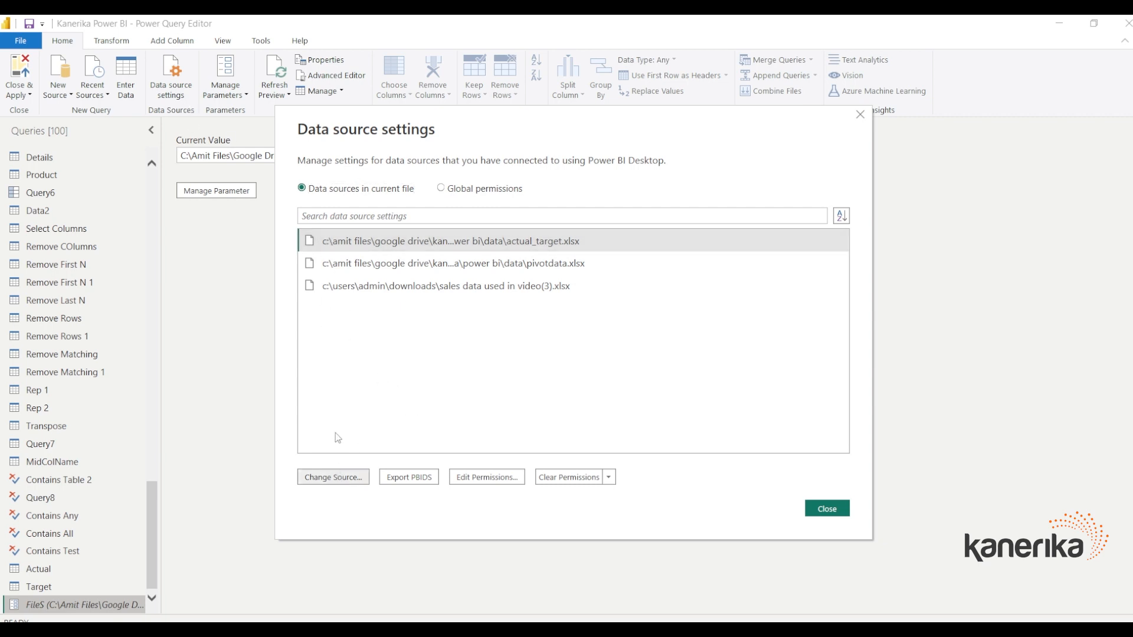
click(338, 478)
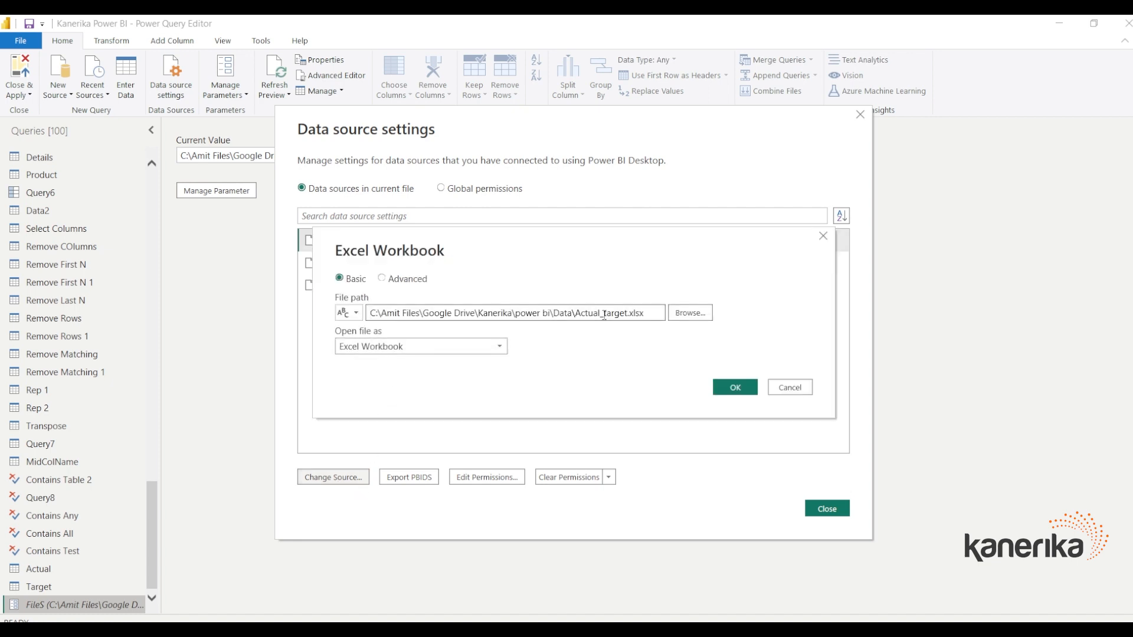
click(350, 314)
click(354, 347)
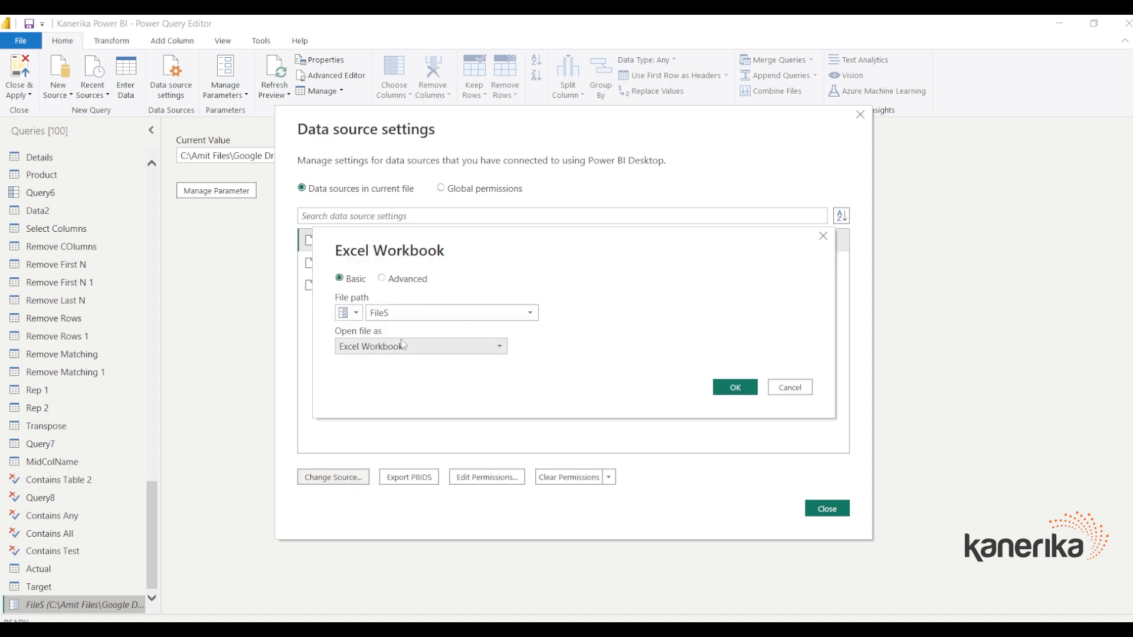
click(418, 319)
click(418, 330)
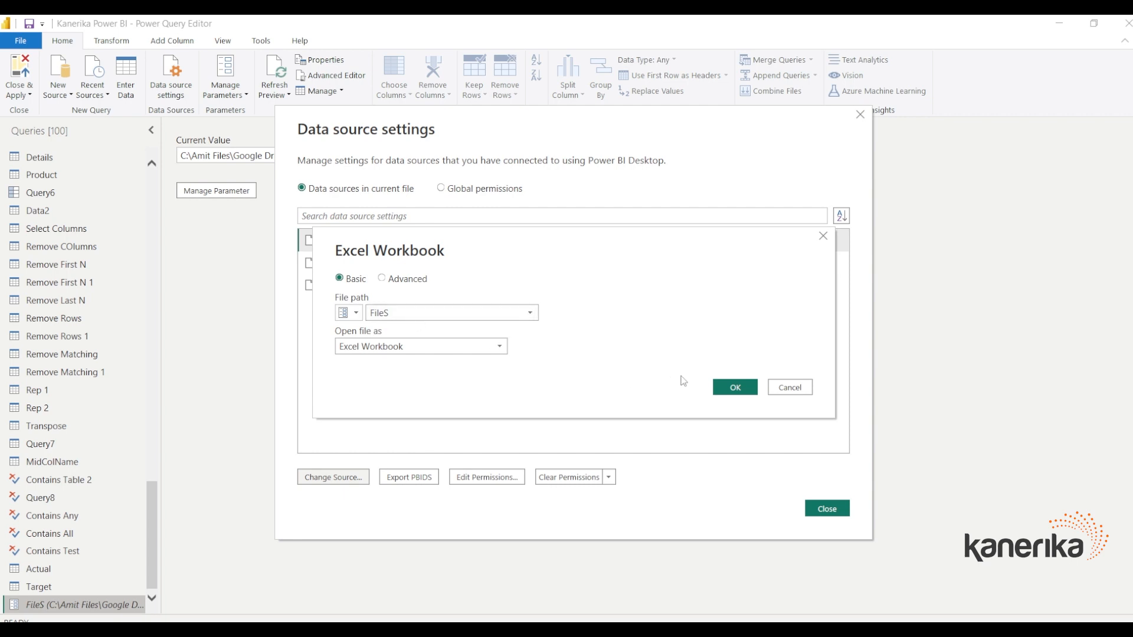
click(735, 387)
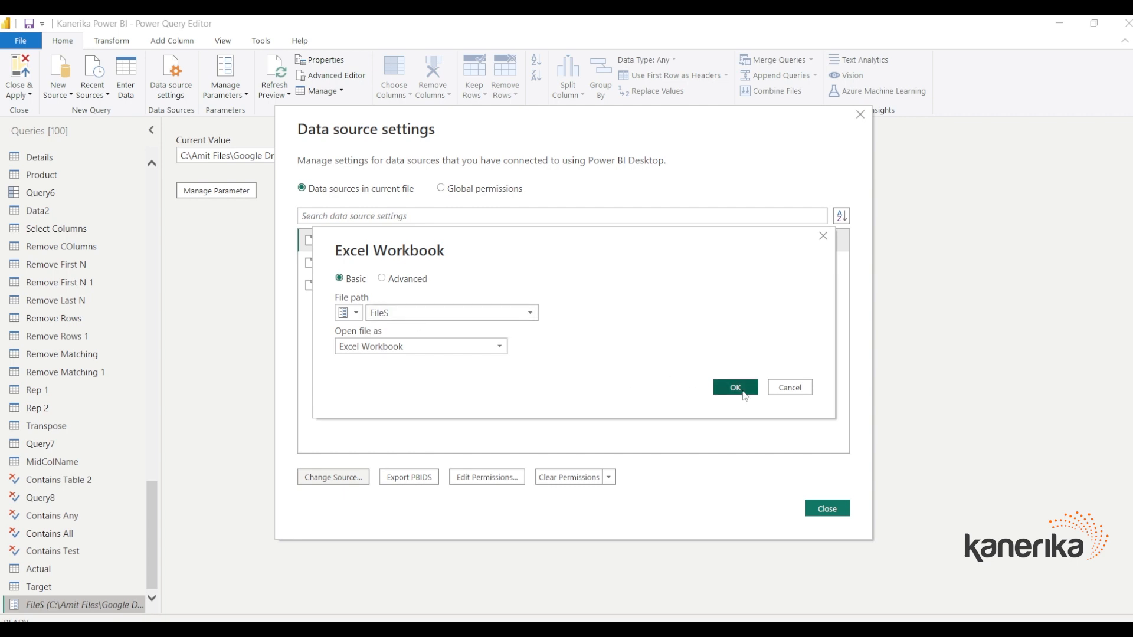
click(823, 511)
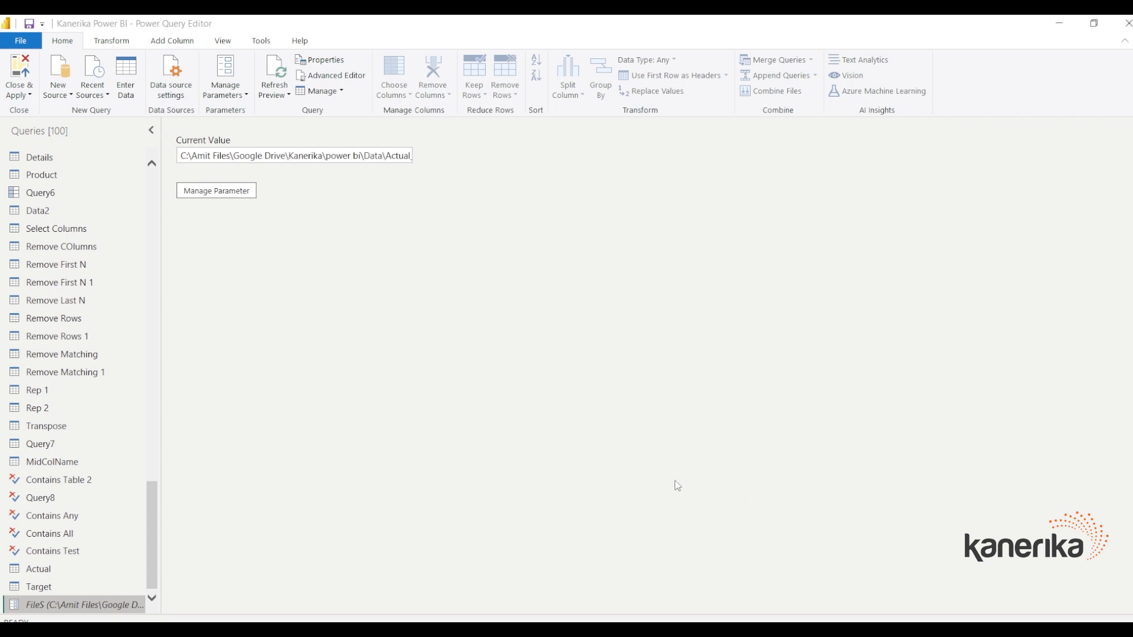
- Examine the Actual query's Source step and M code for the FileS reference, and close the Advanced Editor without editing
click(47, 572)
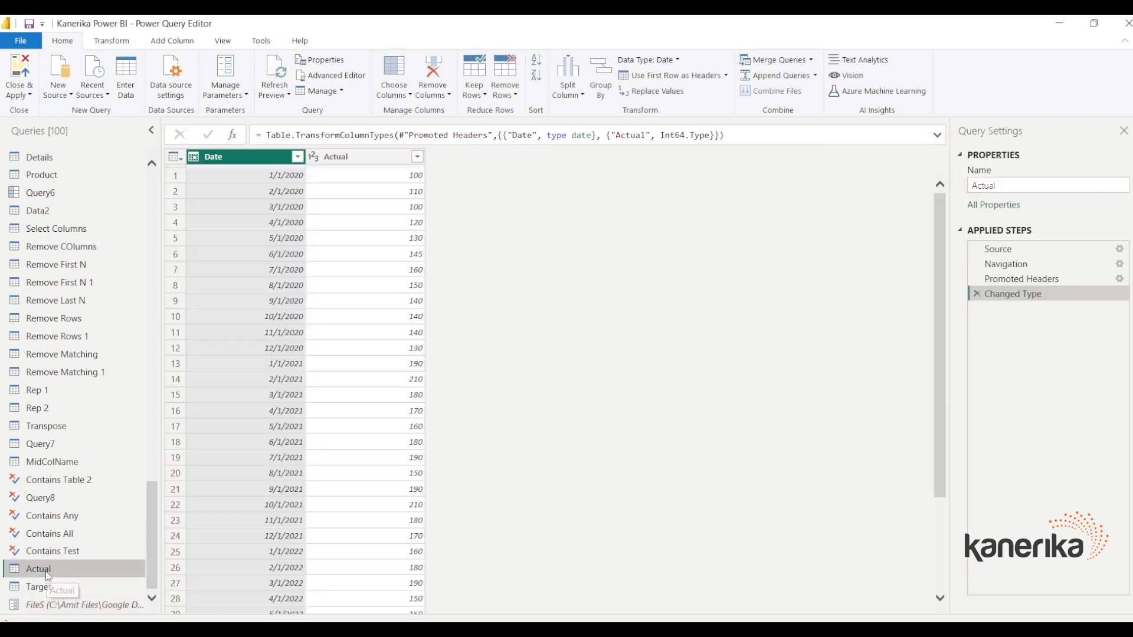
click(1013, 250)
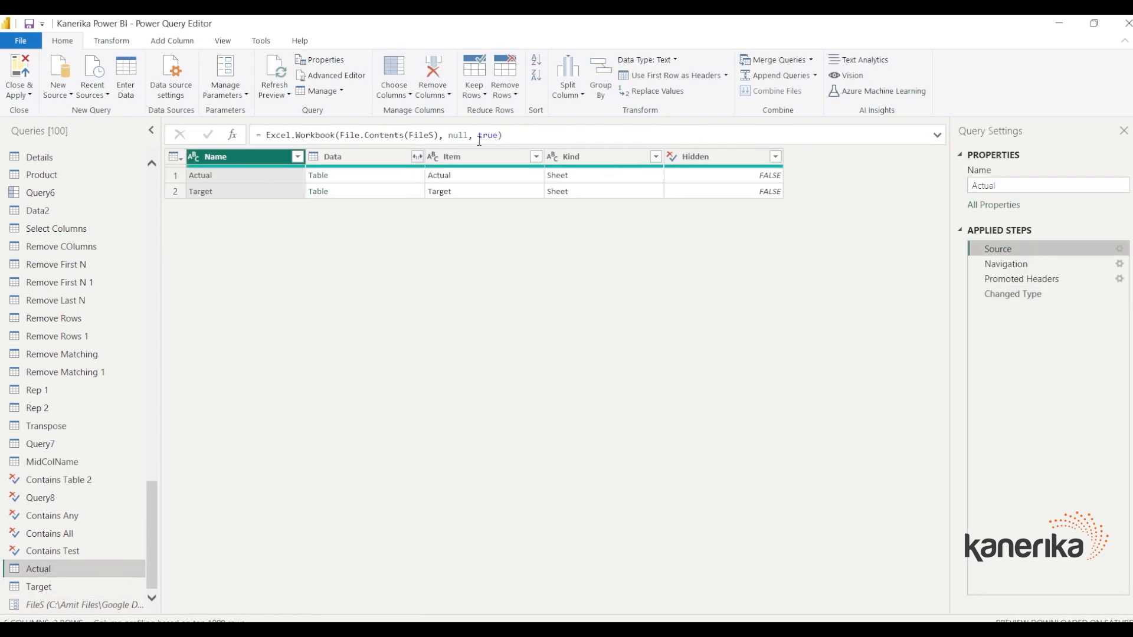
right_click(29, 570)
click(65, 605)
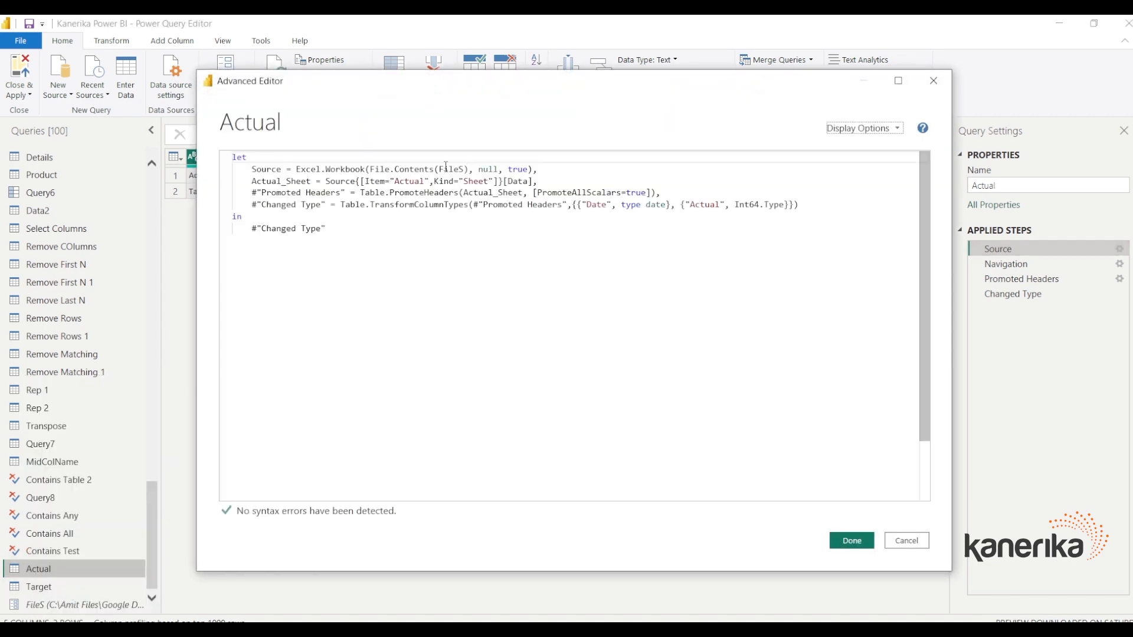
double_click(445, 168)
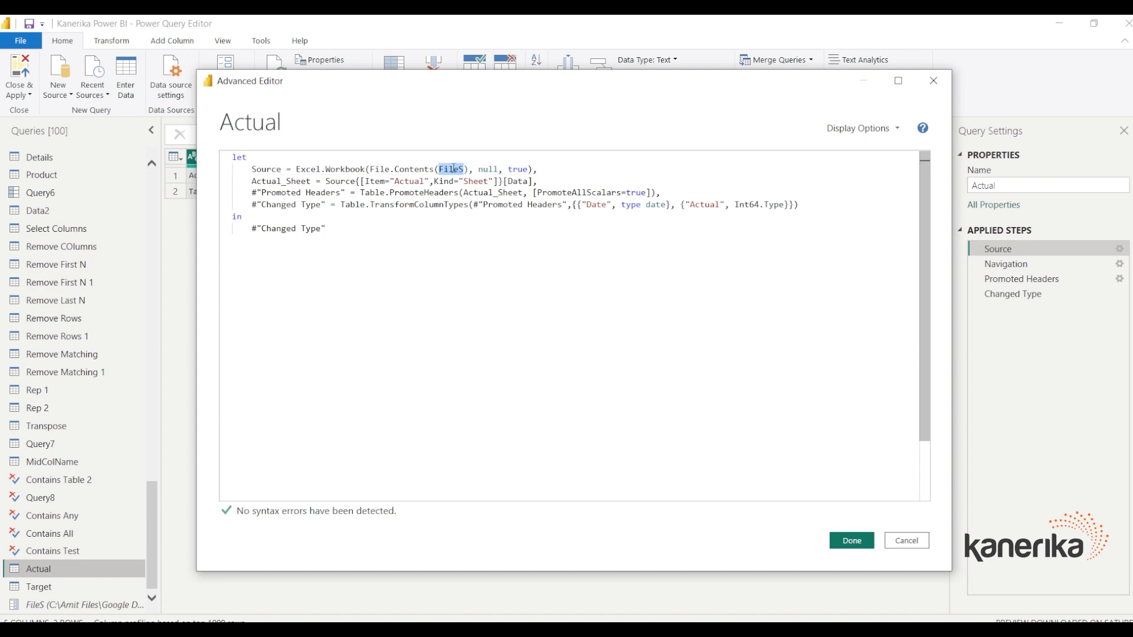
mouse_move(452, 167)
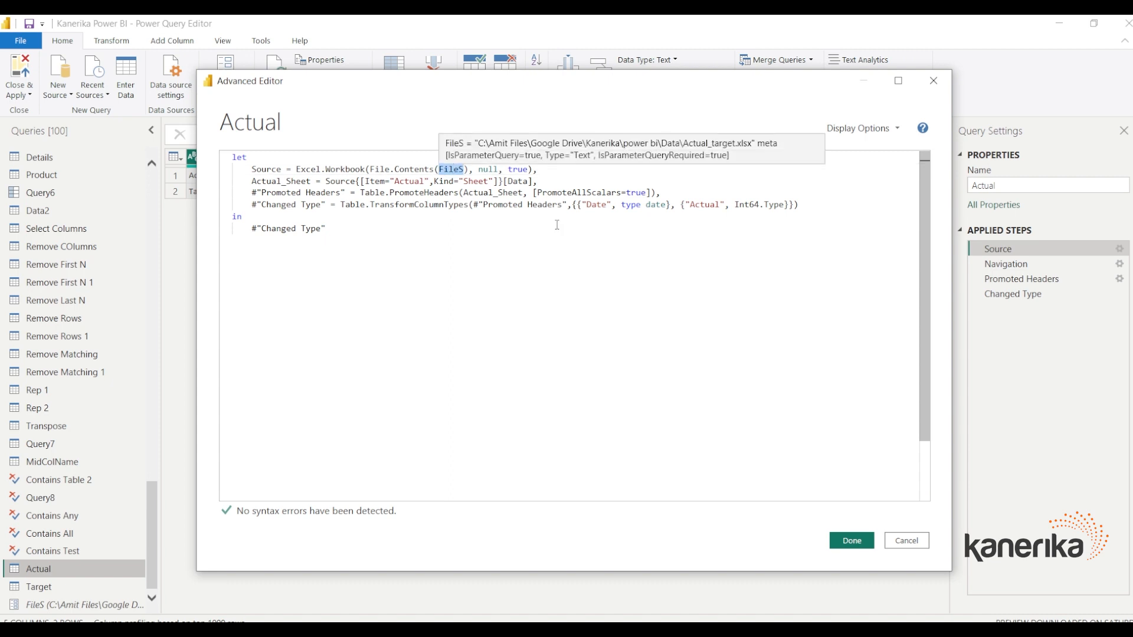
click(907, 540)
- Review the current values of the NoRec and FileS parameters for editing, and leave without changing them
click(232, 95)
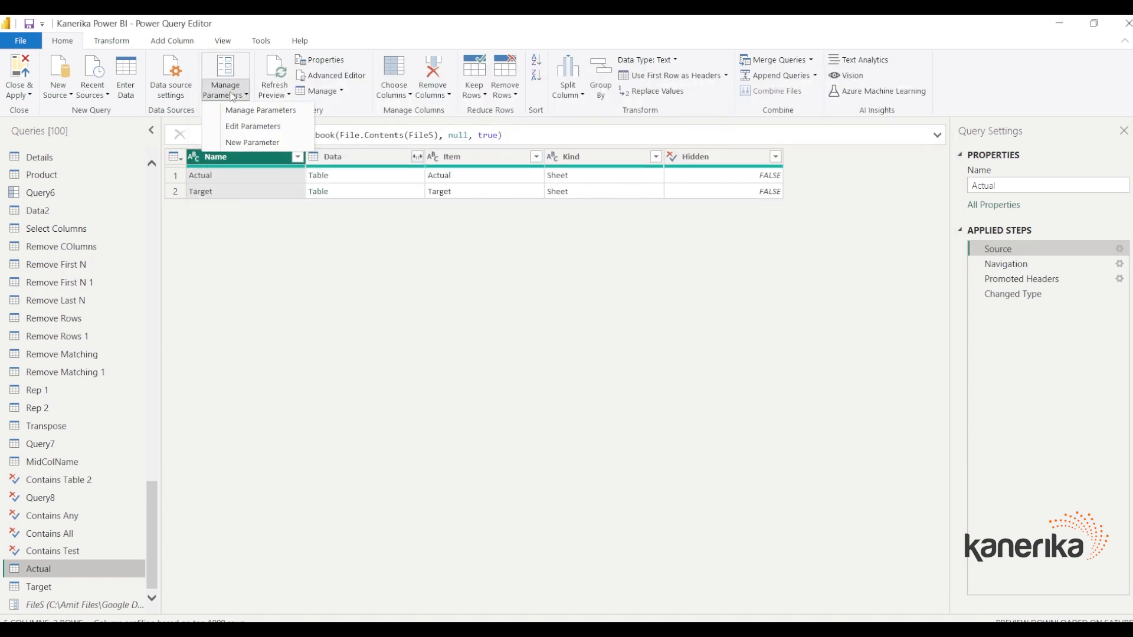
click(248, 126)
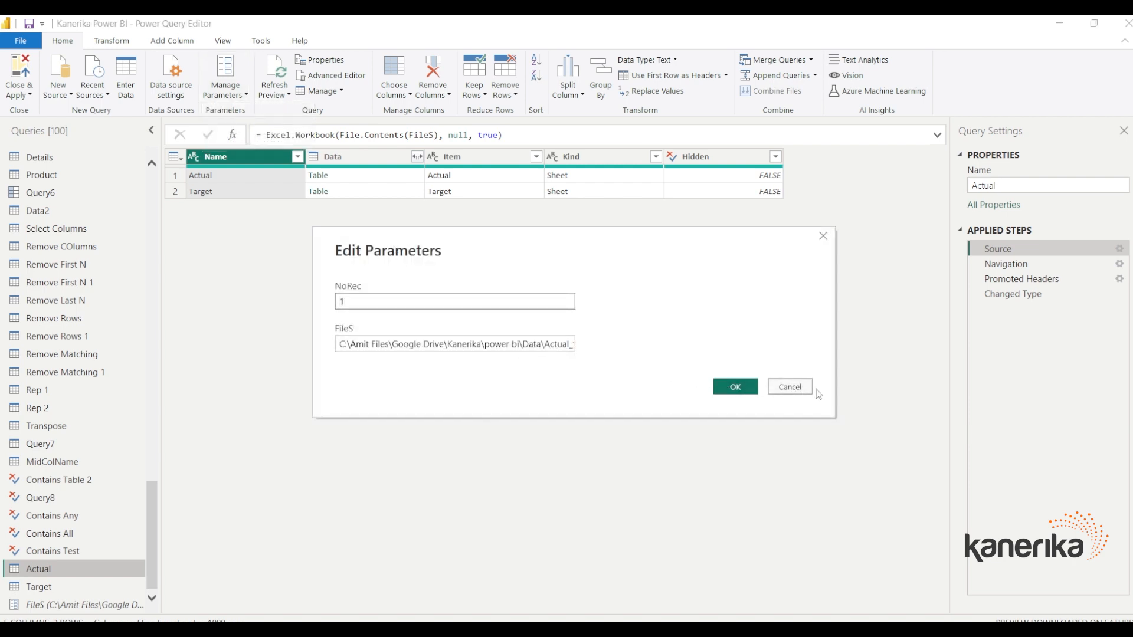
click(793, 392)
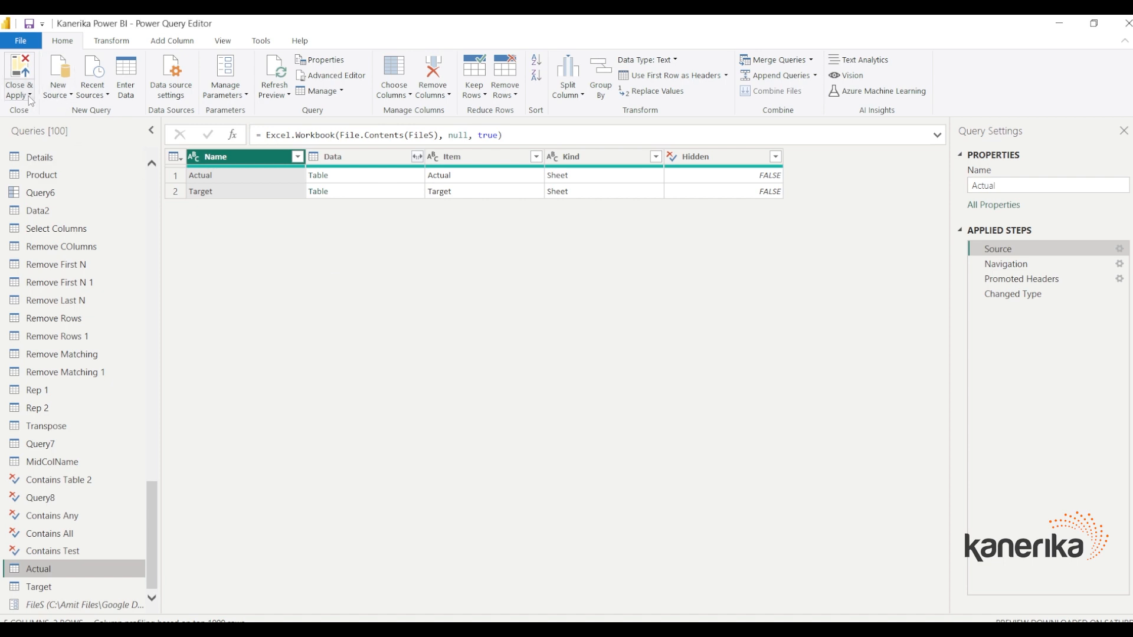
- Apply the query changes and close the Power Query Editor
click(20, 93)
click(36, 110)
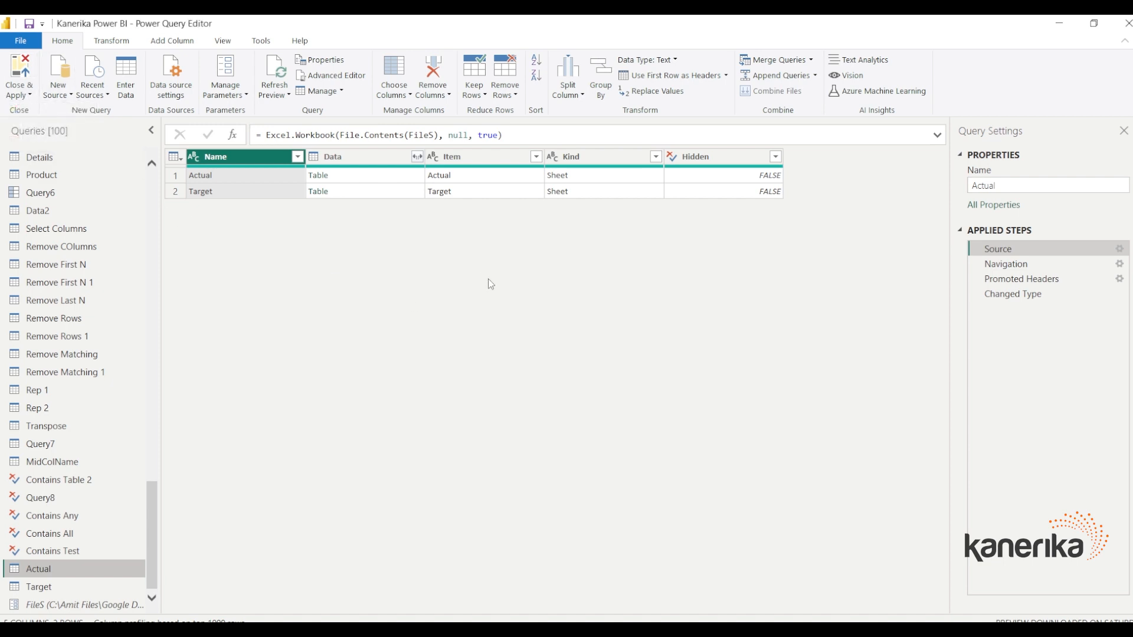